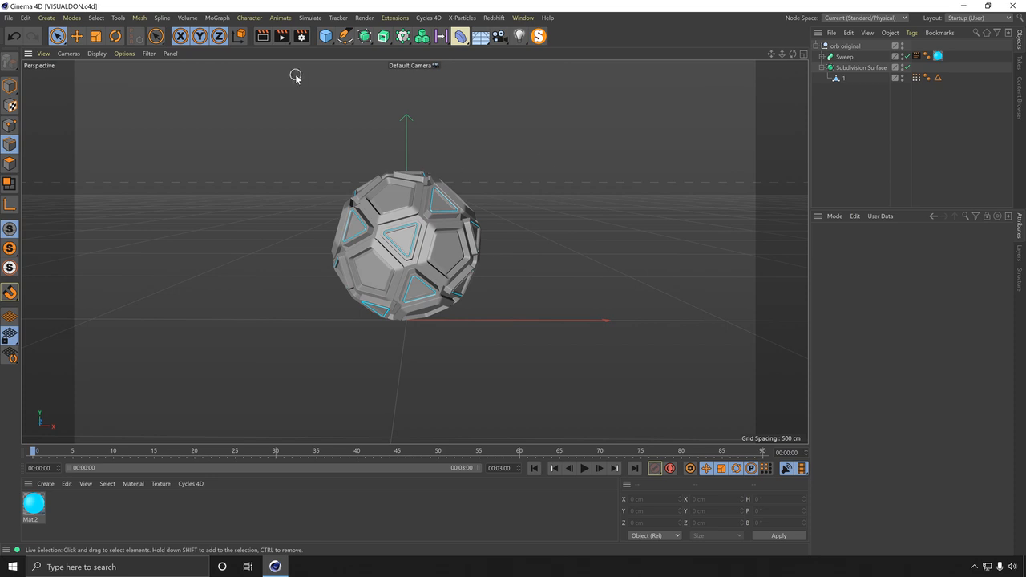
Add a Platonic object, move it along X to stand beside the original orb, and raise it above the floor grid
click(327, 41)
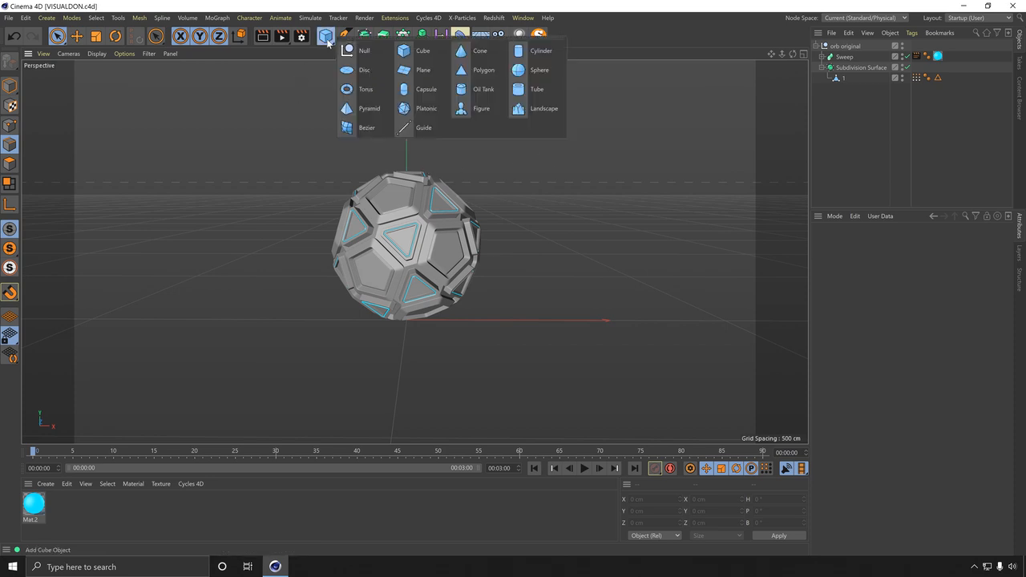
click(437, 113)
alt+middle_drag(449, 264, 346, 255)
drag(389, 312, 535, 298)
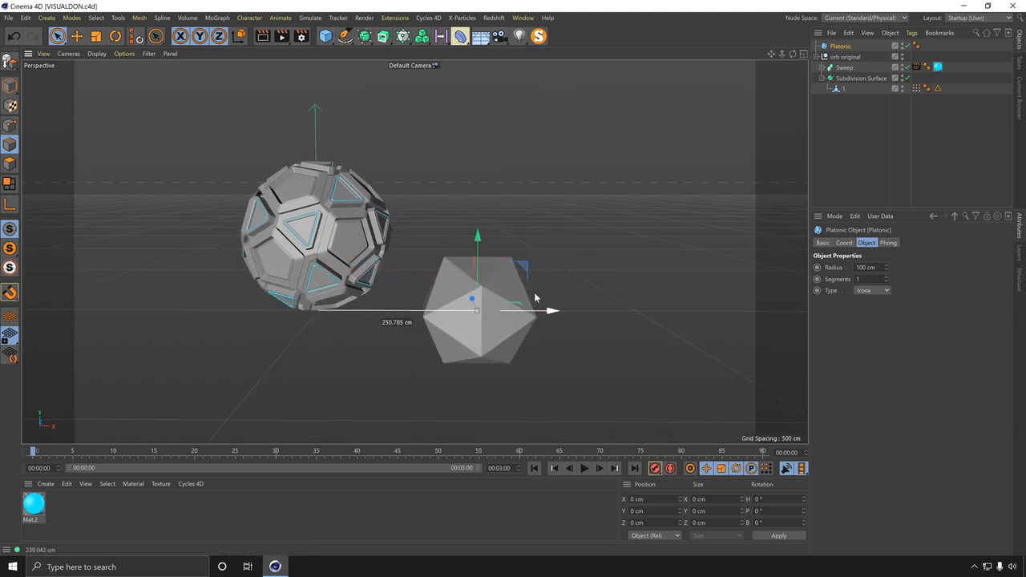
drag(484, 270, 483, 211)
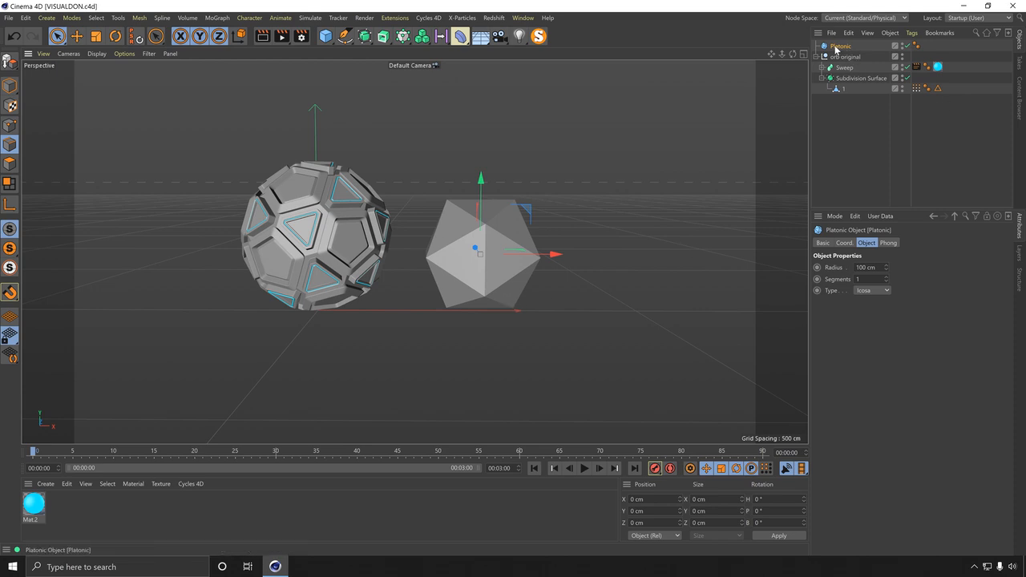
Set the Platonic object's type to Bucky and make it an editable polygon object
click(864, 292)
click(864, 360)
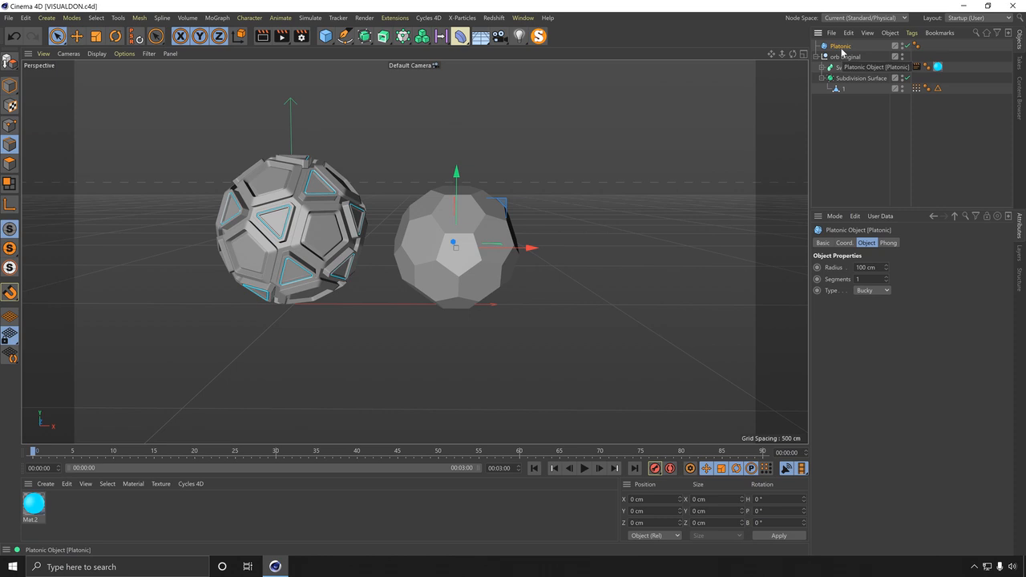
key(c)
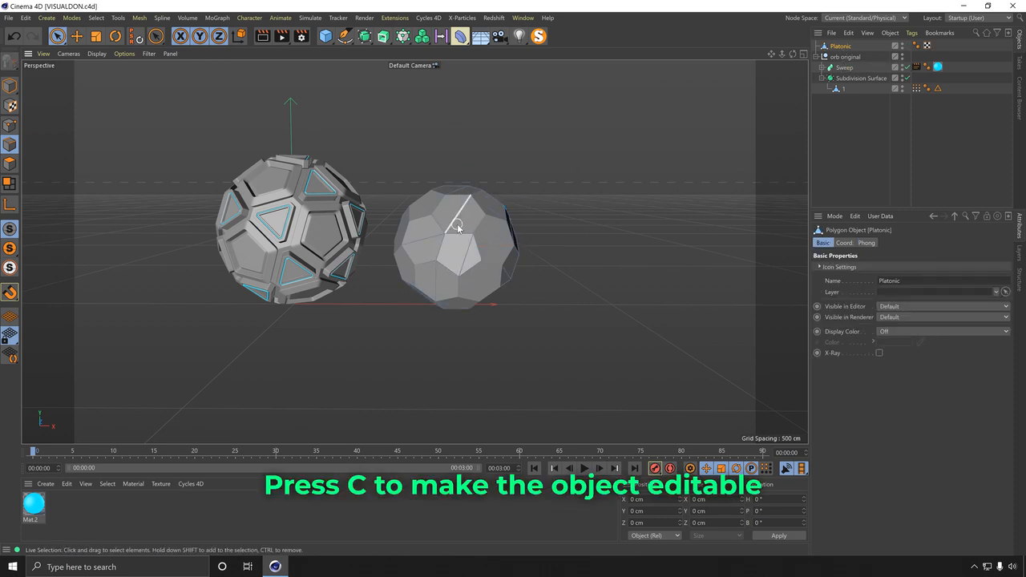
Select individual edges on the front faces of the Bucky ball, one after another
alt+middle_drag(458, 226, 456, 237)
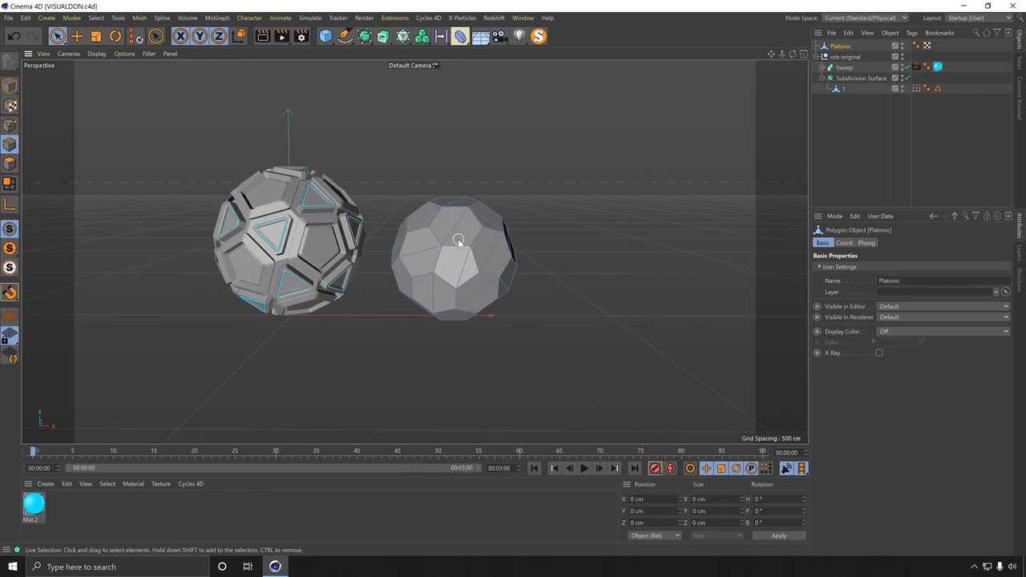
alt+right_drag(450, 238, 505, 206)
click(461, 206)
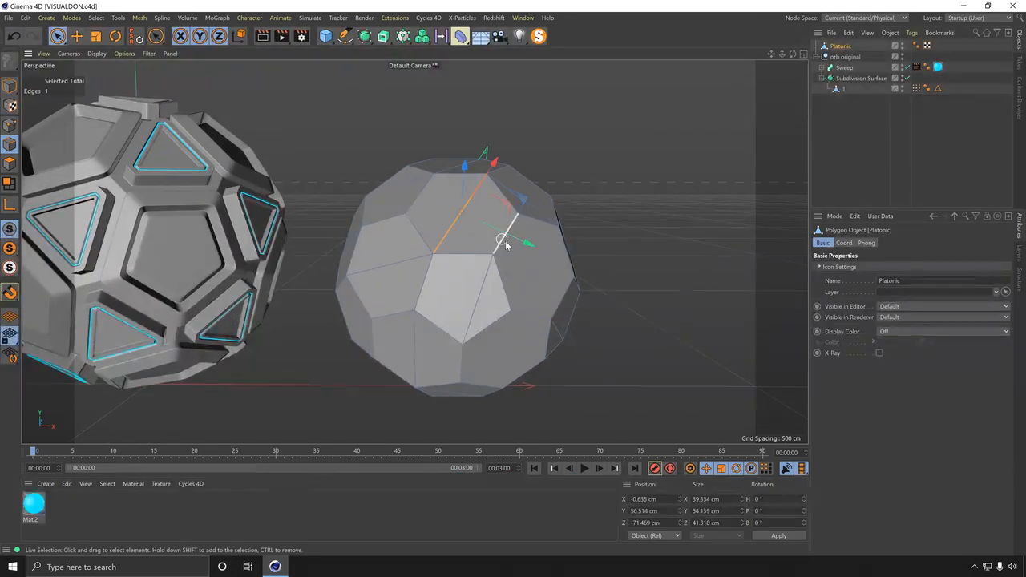
click(537, 266)
click(476, 301)
click(393, 263)
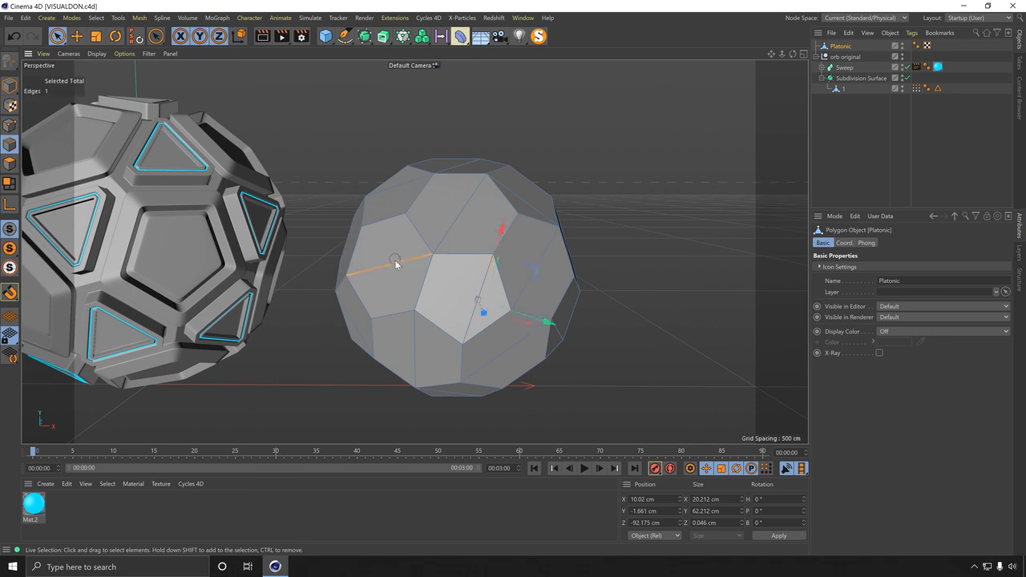
click(459, 211)
alt+drag(546, 275, 534, 255)
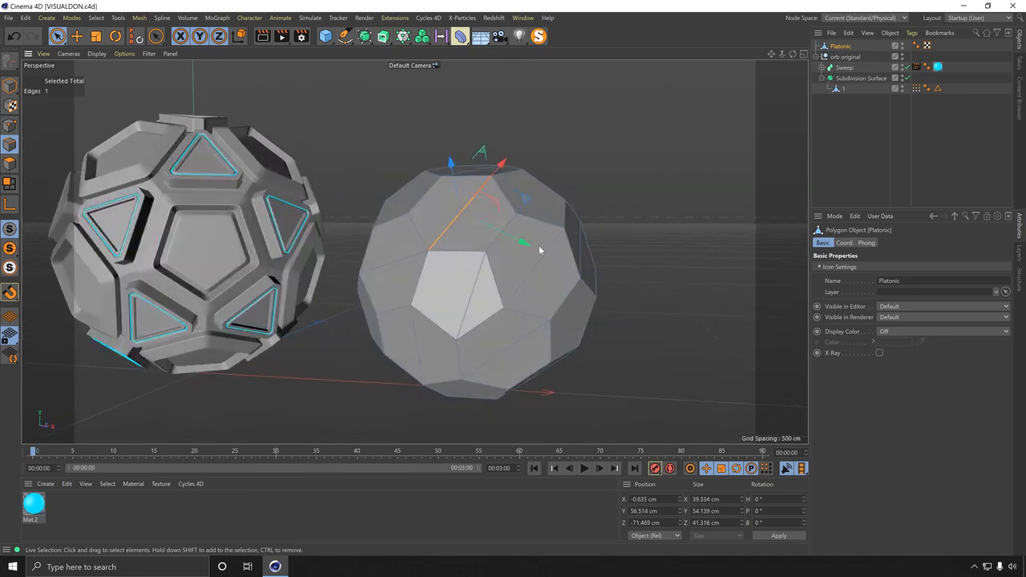
click(540, 253)
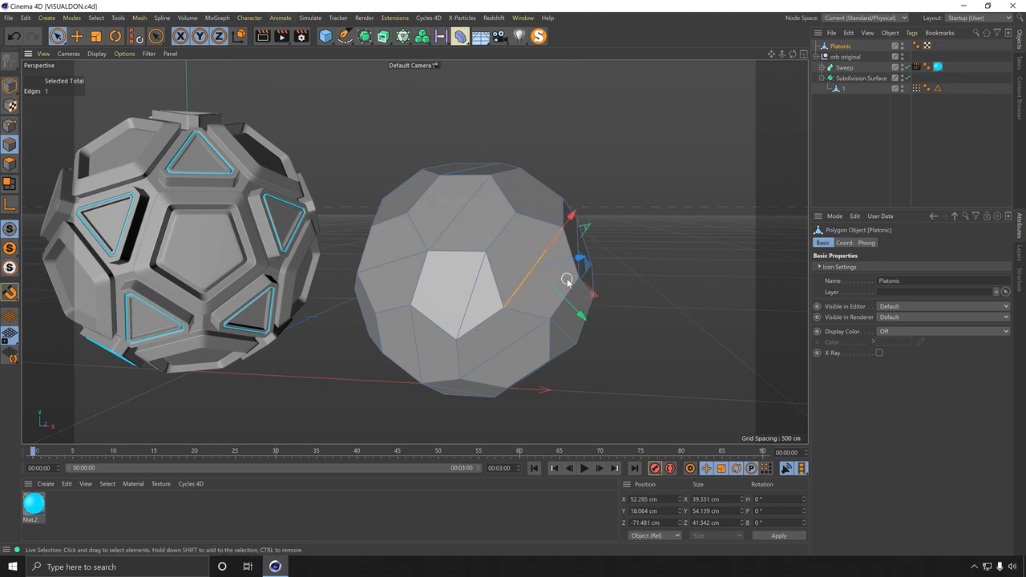
Switch to point editing, select two neighbouring points on the ball, then try moving them and undo the move
click(8, 126)
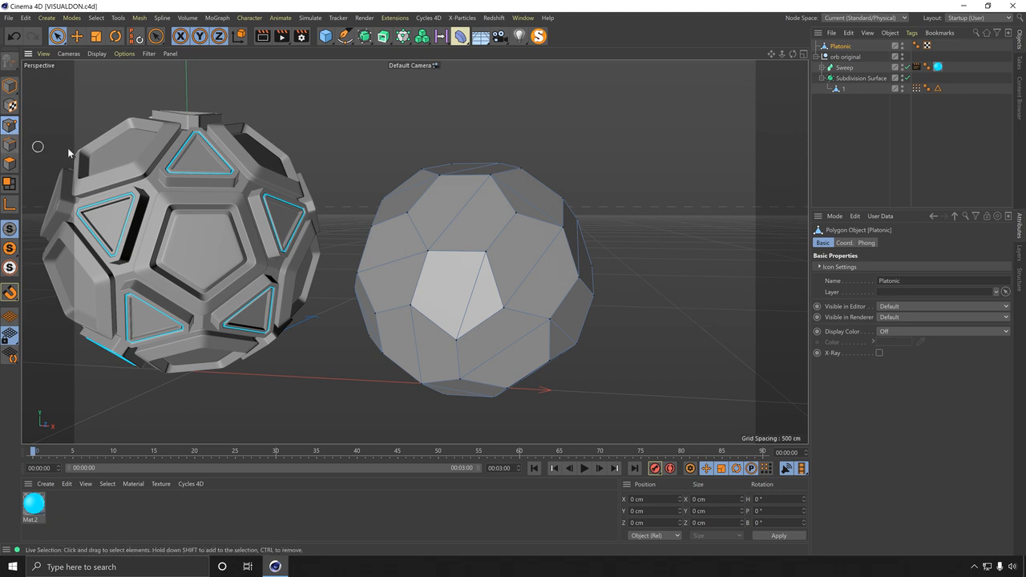
scroll(466, 234, up, 3)
drag(449, 251, 415, 253)
mouse_move(523, 255)
mouse_down()
mouse_move(420, 254)
mouse_move(449, 269)
mouse_move(459, 242)
mouse_move(480, 266)
mouse_move(448, 230)
mouse_up()
key(ctrl+z)
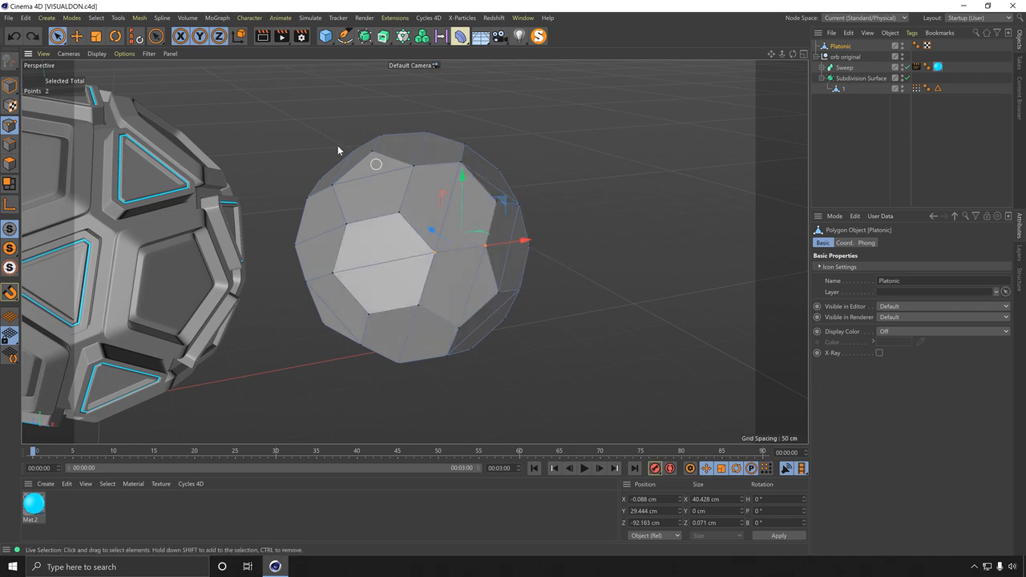
Open the Live Selection settings, try enlarging the selection radius to 30, and bring it back to 10
click(57, 36)
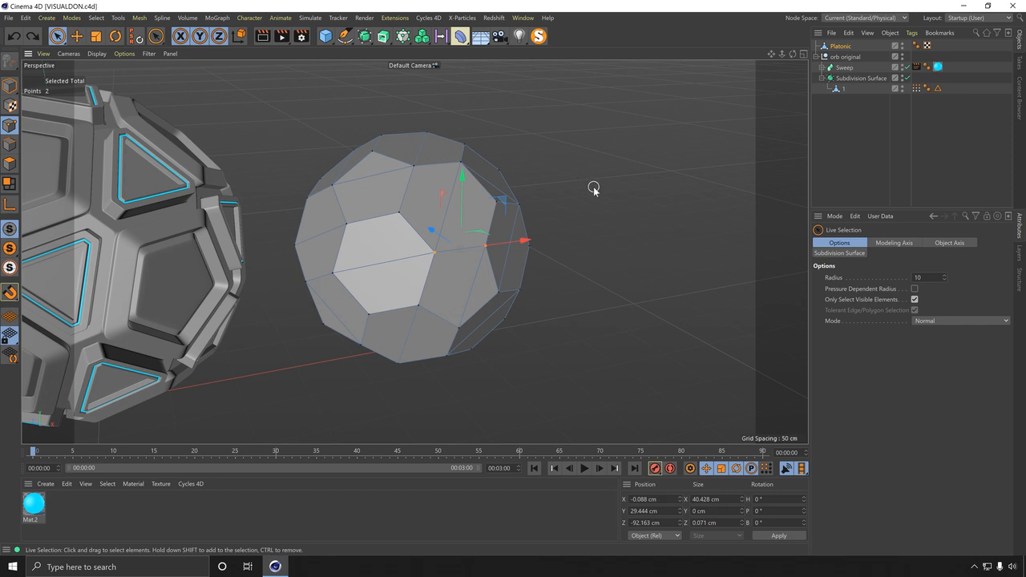
middle_drag(593, 188, 594, 190)
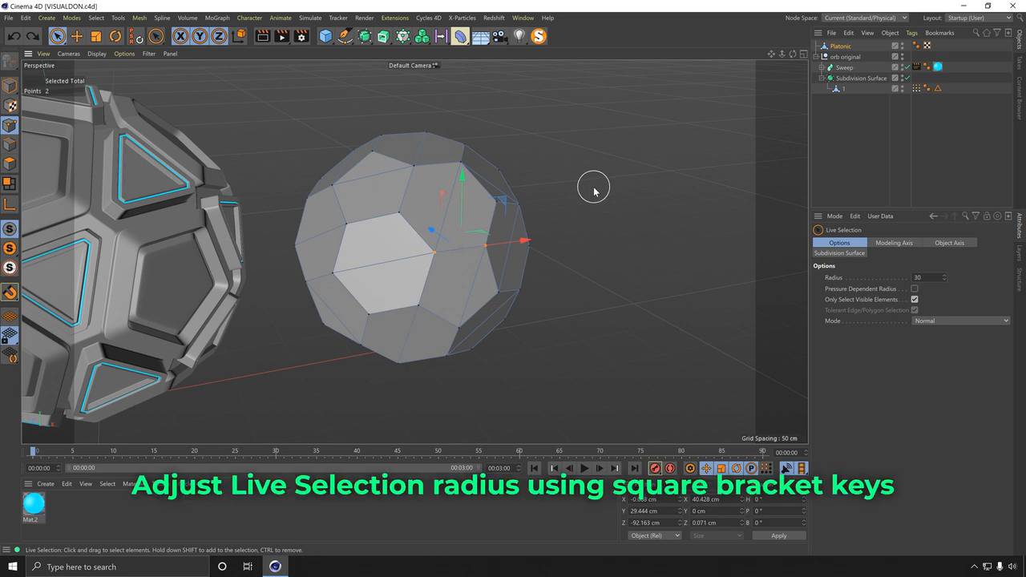
key(bracketright)
key(bracketleft)
key(bracketleft)
key(bracketleft)
key(bracketleft)
key(bracketleft)
key(bracketleft)
key(bracketleft)
key(bracketleft)
key(bracketleft)
key(bracketleft)
key(bracketleft)
key(bracketleft)
key(bracketleft)
key(bracketleft)
key(bracketleft)
key(bracketleft)
key(bracketleft)
key(bracketleft)
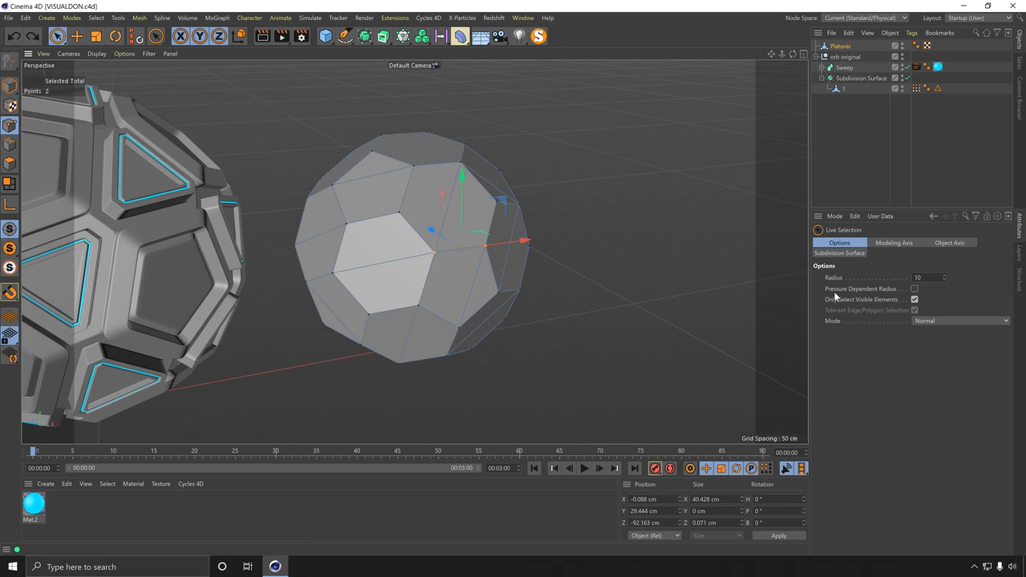
click(944, 280)
Set the Live Selection mode to Soft Selection and select one point on the front of the ball
click(924, 321)
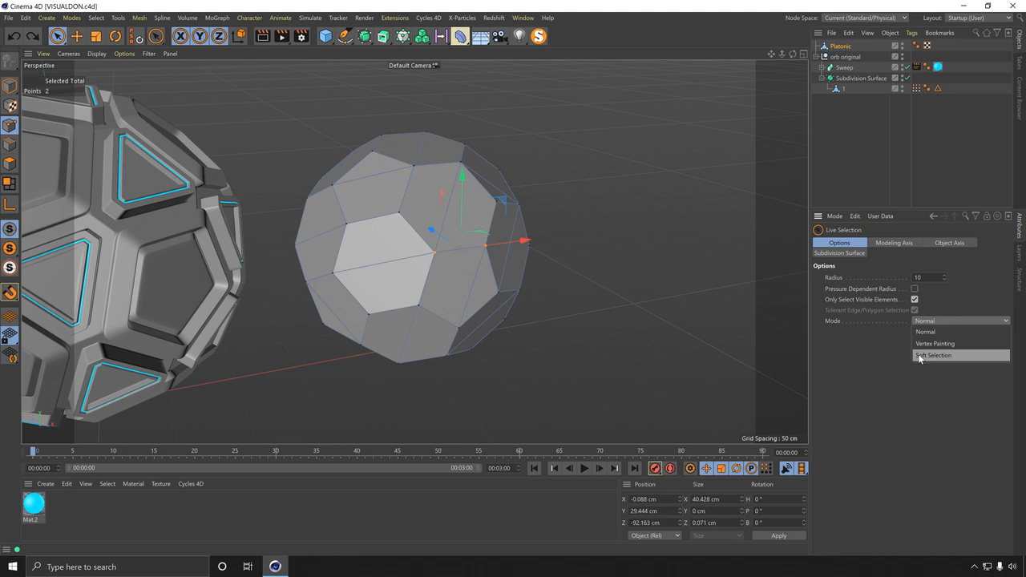
click(920, 358)
click(445, 287)
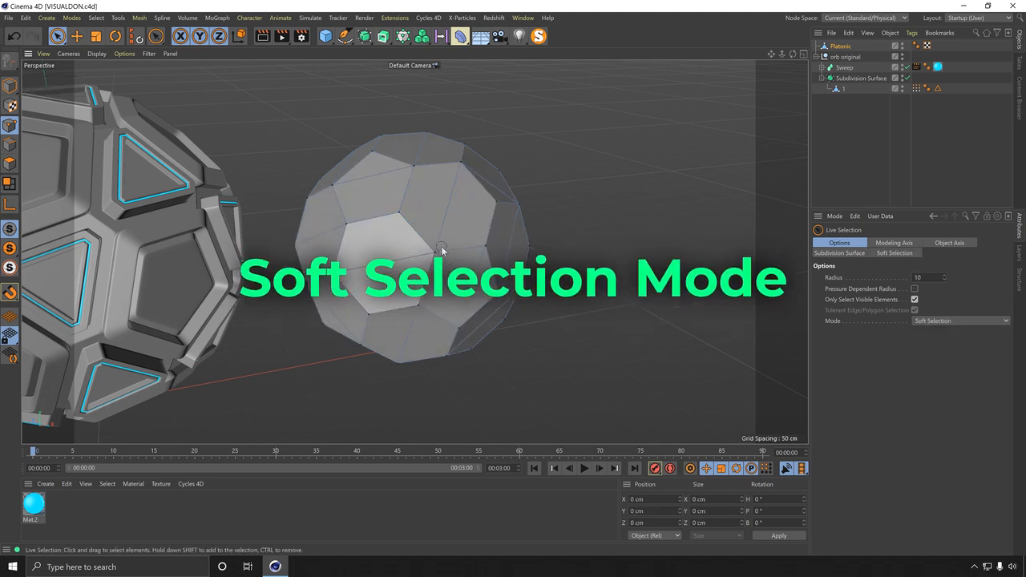
click(435, 251)
Try moving the soft-selected point along one axis, then undo the deformation
alt+drag(446, 221, 490, 105)
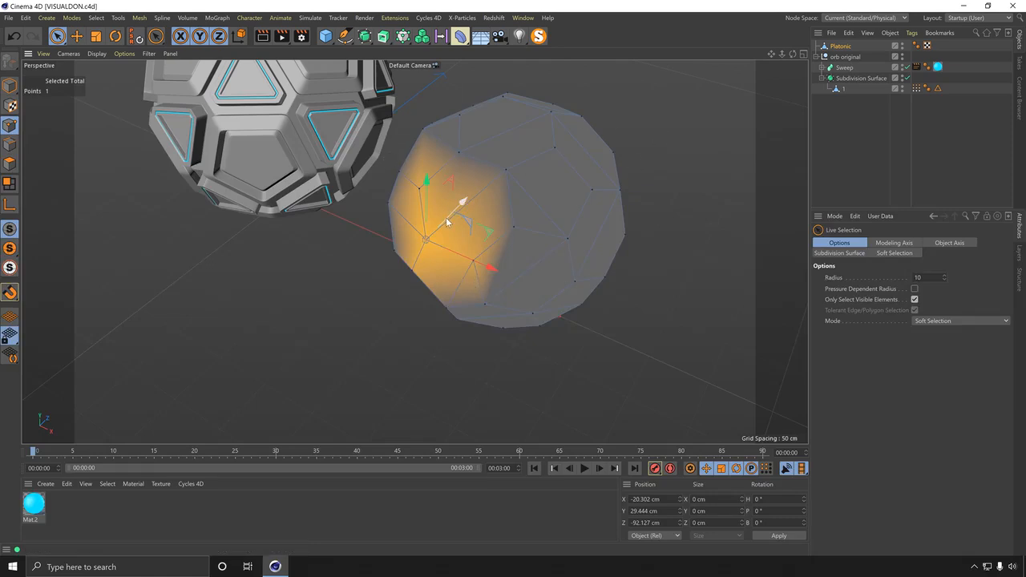
drag(448, 222, 451, 258)
key(ctrl+z)
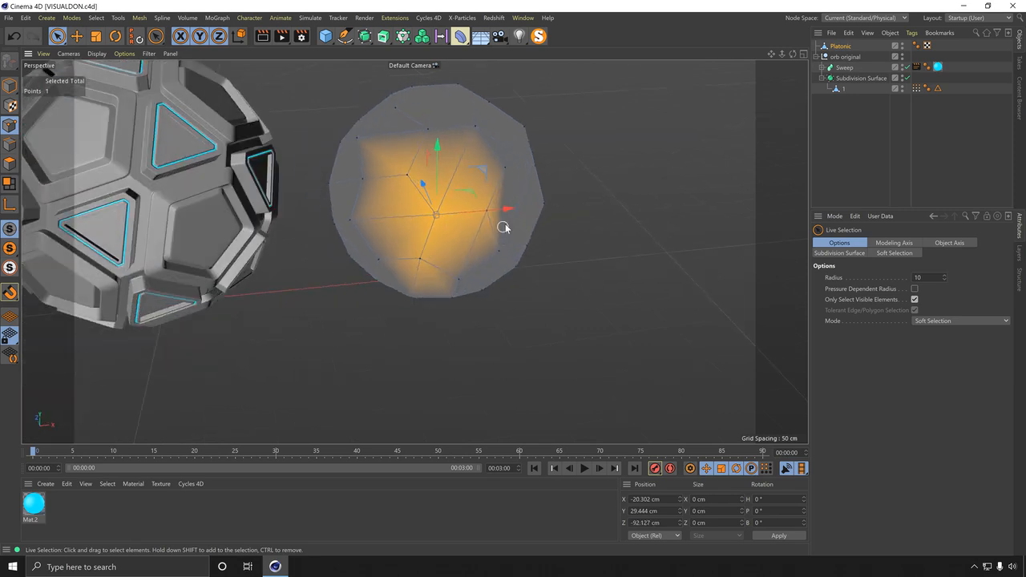
Try moving soft-selected points on different sides of the ball along X, then undo these deformations
drag(548, 157, 505, 170)
alt+drag(504, 176, 507, 195)
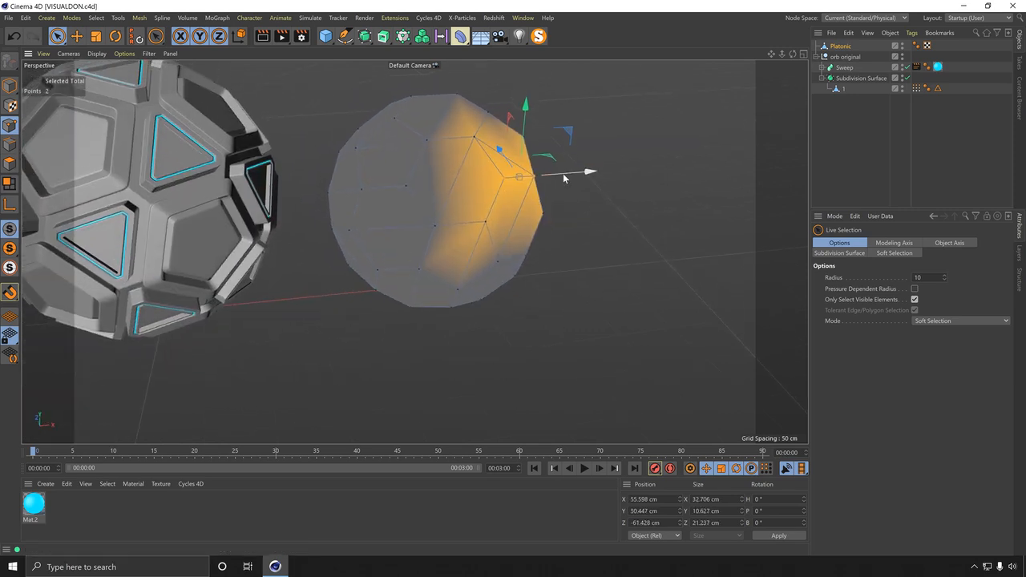
drag(564, 177, 531, 178)
click(356, 147)
drag(390, 150, 434, 161)
drag(449, 266, 525, 266)
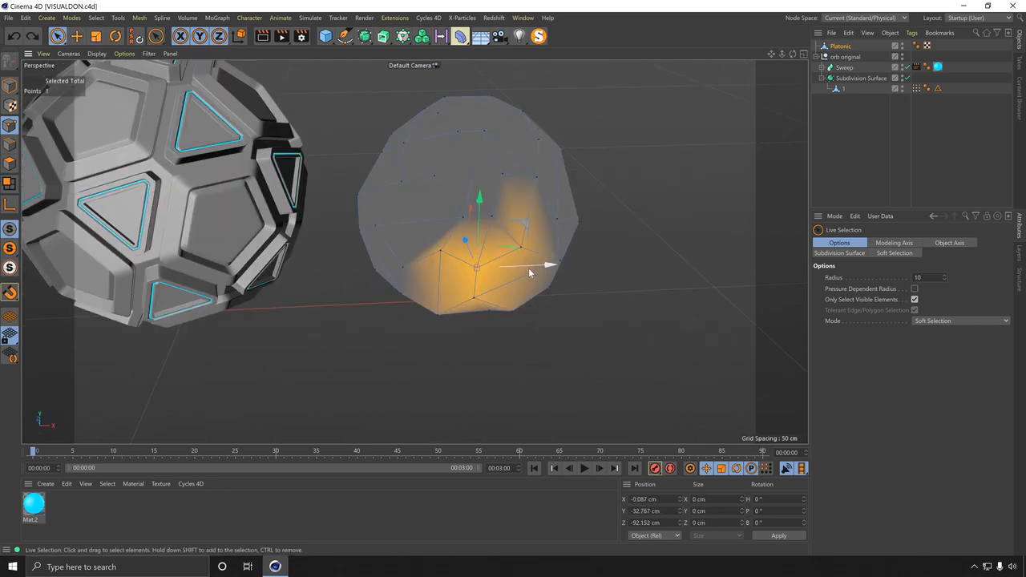
key(ctrl+z)
key(ctrl+z)
key(ctrl+z)
key(ctrl+z)
key(ctrl+z)
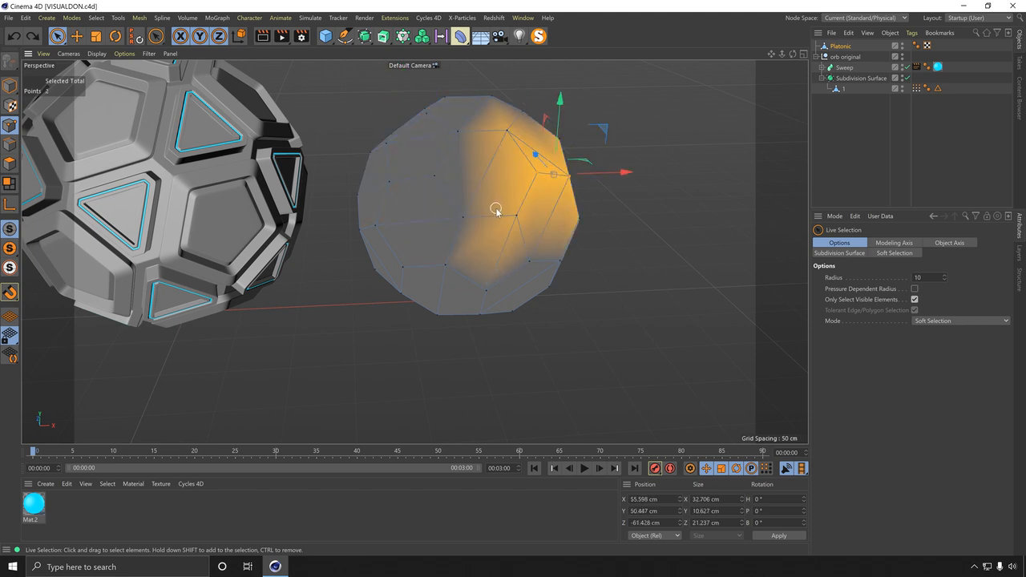
Set the soft selection radius to 105 cm and try other strength and width values, restoring 100 % and 50 %
alt+drag(493, 202, 481, 181)
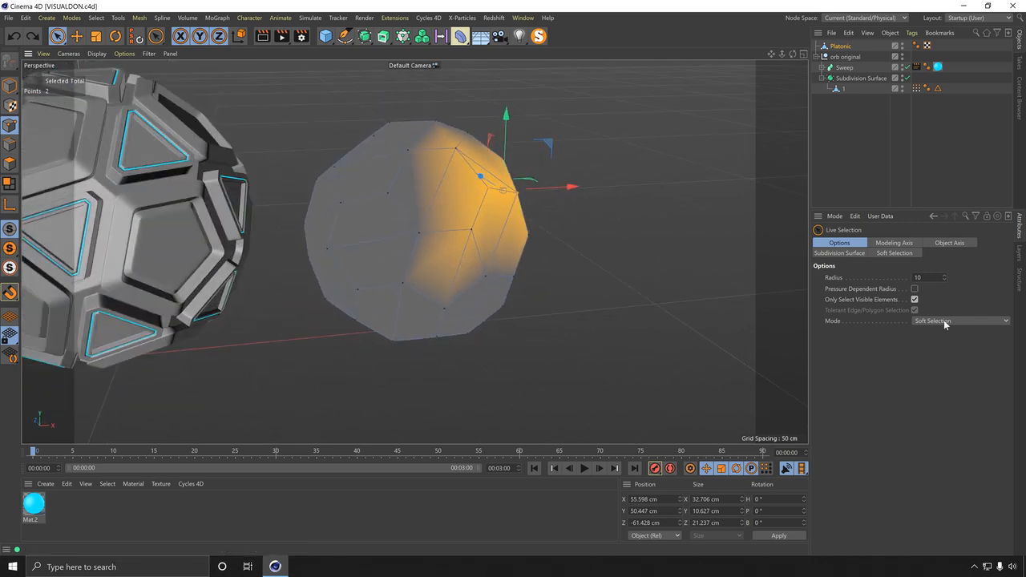
click(893, 253)
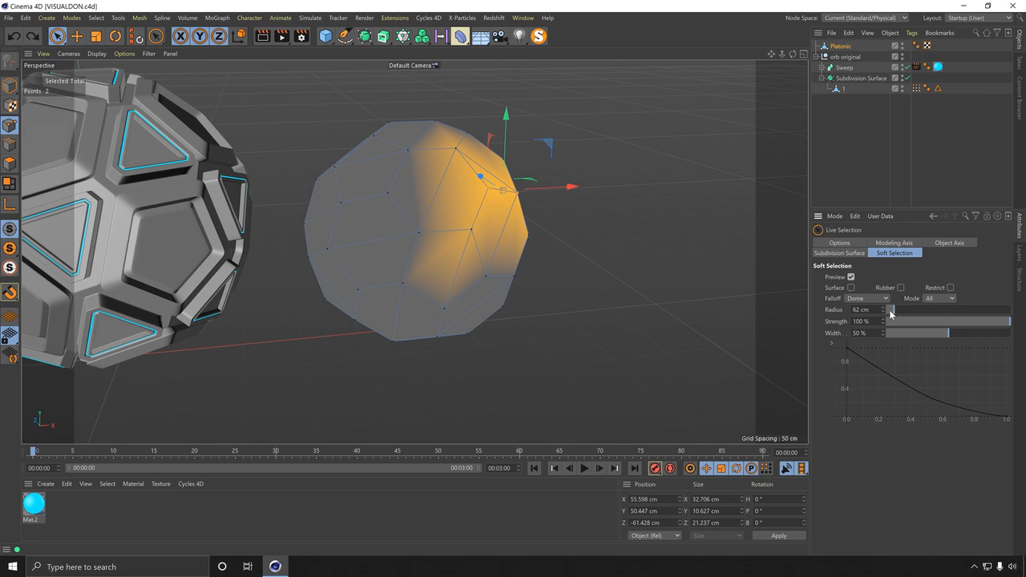
drag(908, 308, 900, 311)
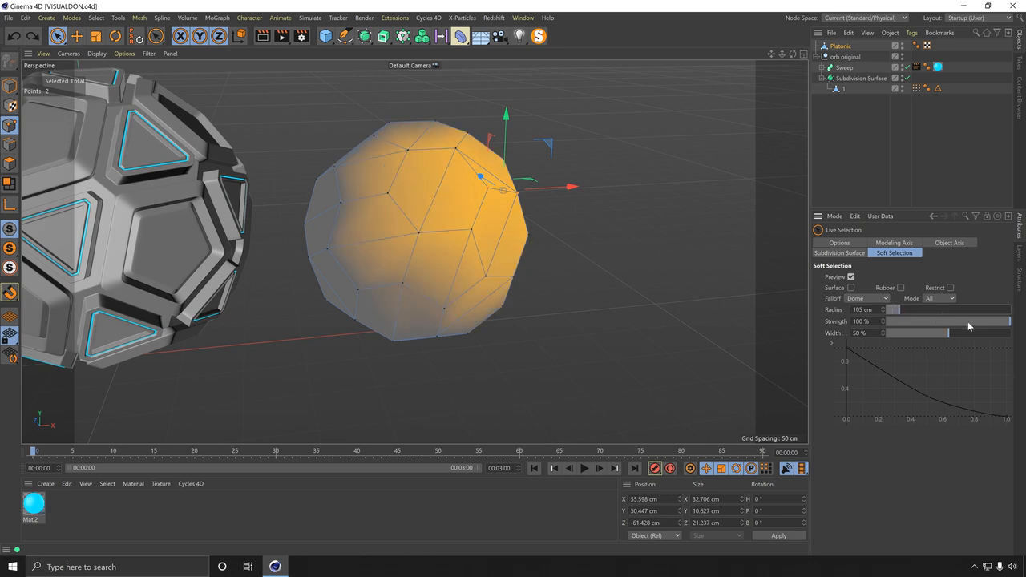
drag(968, 321, 1022, 327)
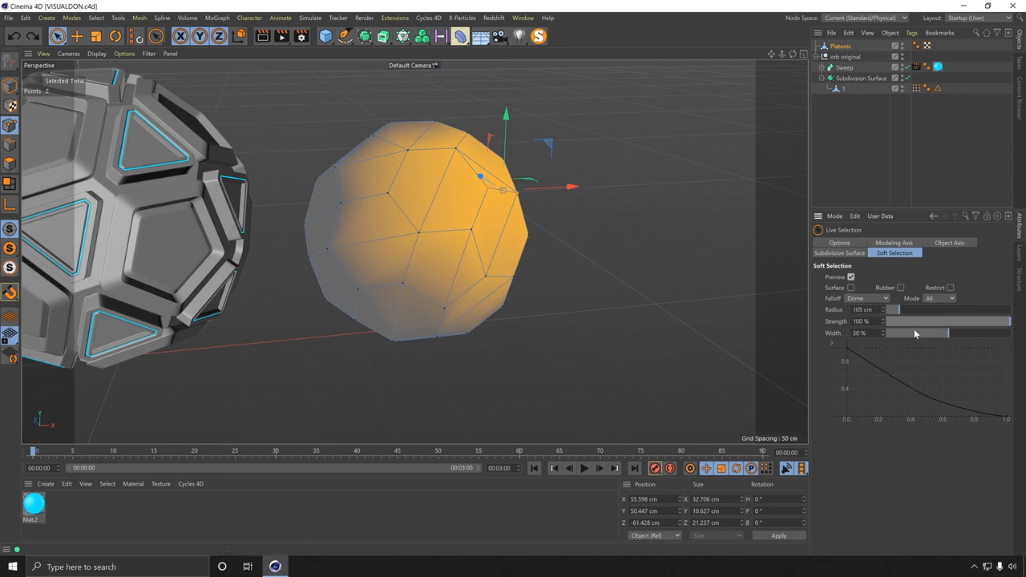
mouse_move(915, 334)
mouse_down()
mouse_move(987, 335)
mouse_move(908, 335)
mouse_up()
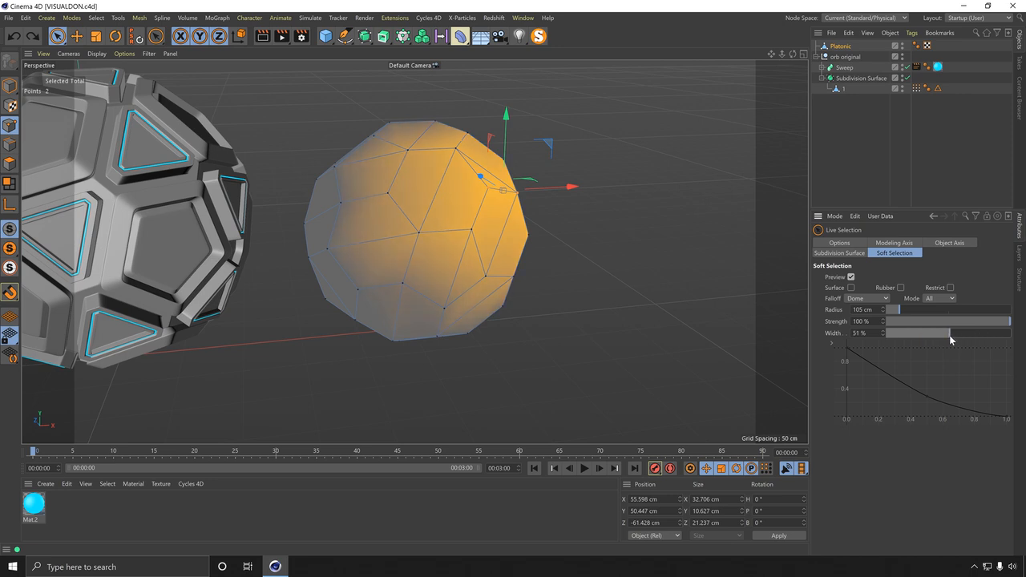
Try the Linear and Dome falloffs on the soft selection, then set the falloff to Circle
click(855, 301)
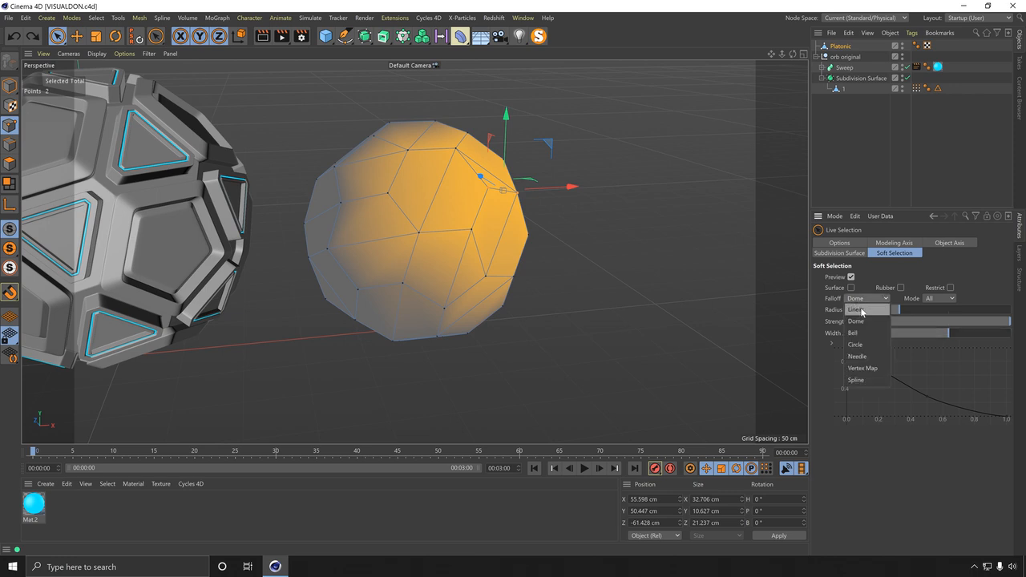
click(861, 309)
alt+drag(470, 239, 760, 266)
click(866, 298)
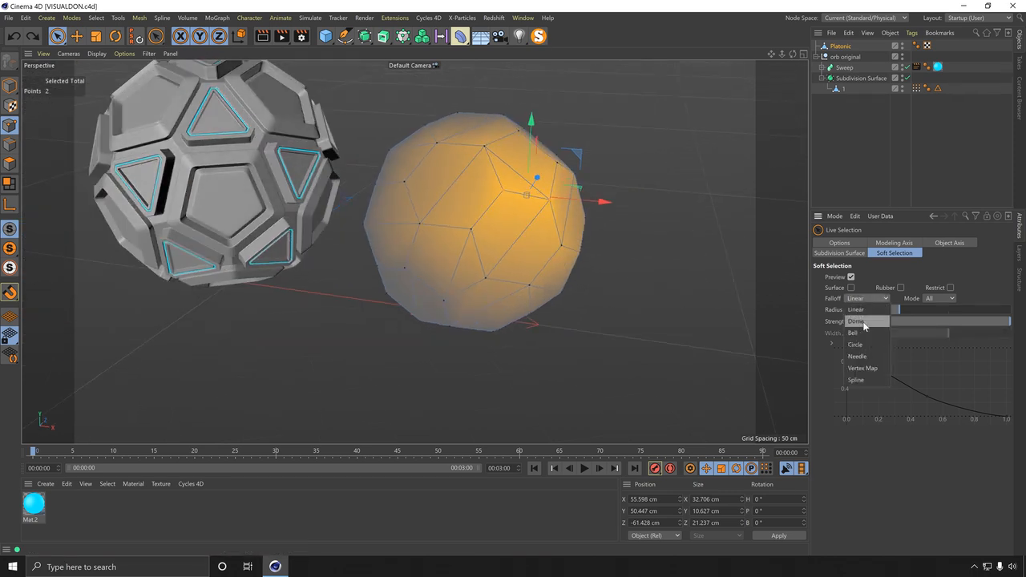
click(863, 322)
click(875, 300)
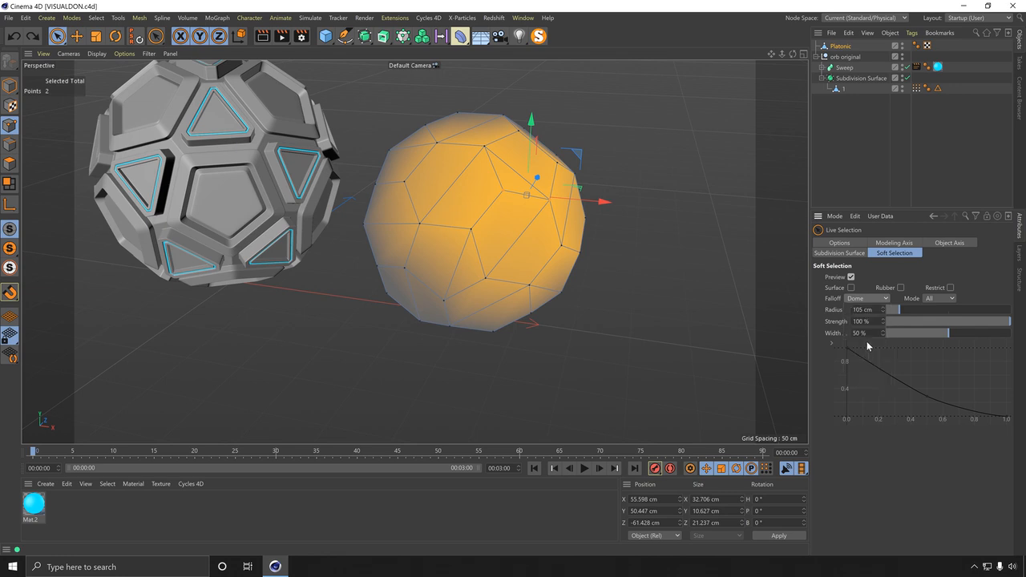
click(866, 344)
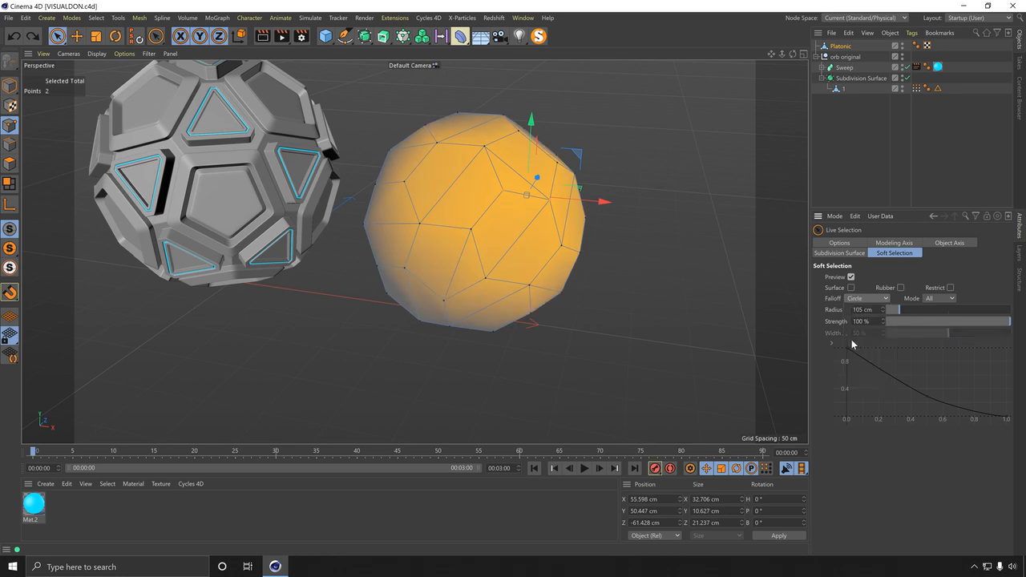
Set the Live Selection mode back to Normal
click(835, 243)
click(943, 320)
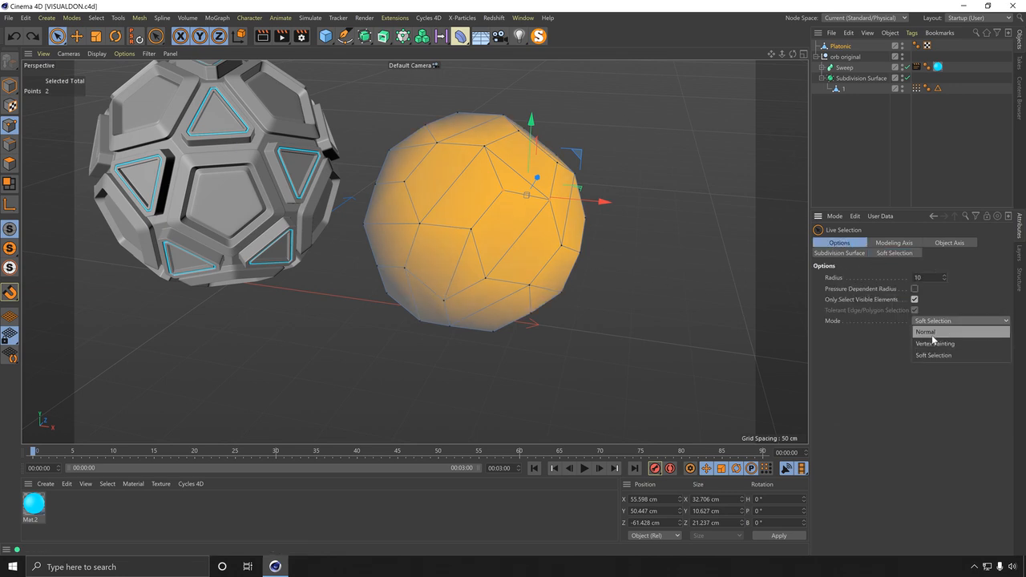
click(934, 331)
Switch to Rectangle Selection and box-select the points around the horizontal edge above the front pentagon, including those behind it
alt+drag(348, 213, 504, 228)
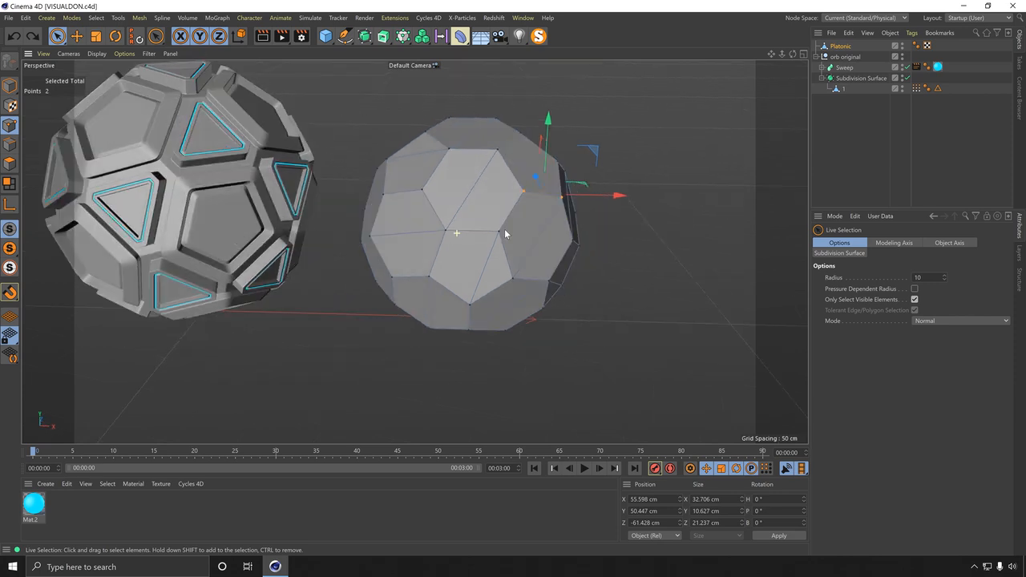
click(57, 36)
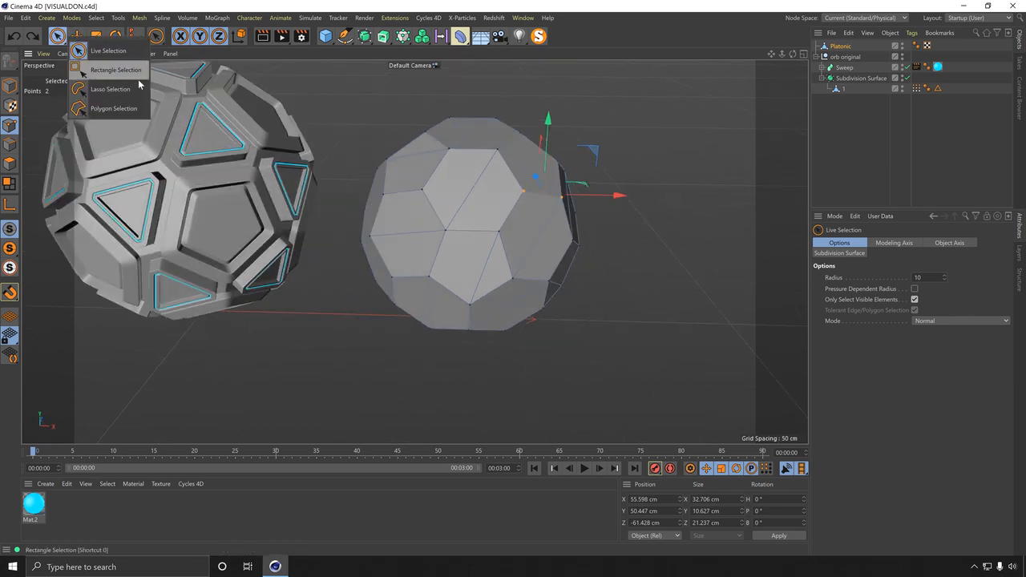
click(83, 72)
alt+drag(436, 234, 529, 247)
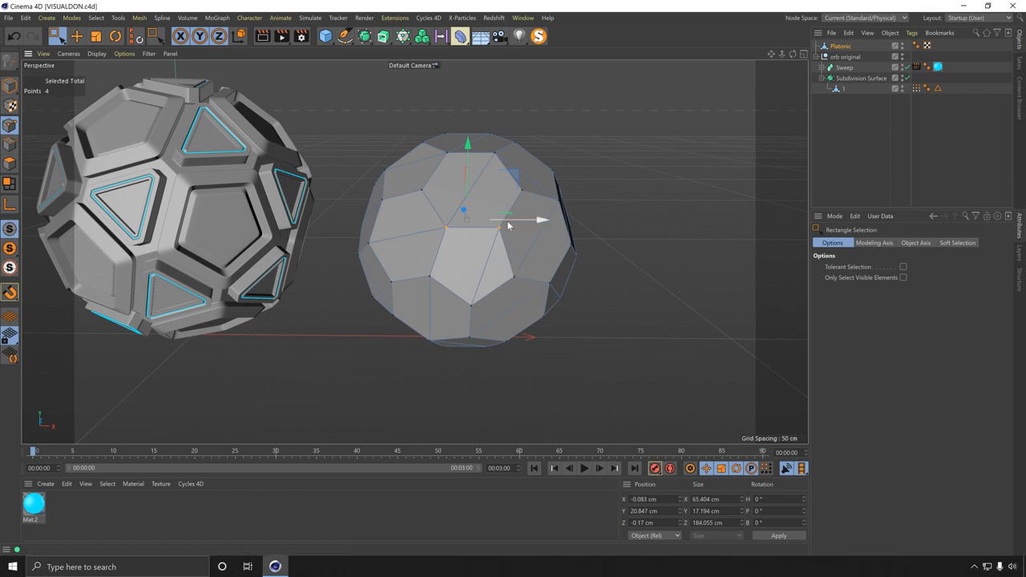
Box-select the points along the upper part of the front pentagon, including those behind it
drag(400, 174, 553, 213)
drag(529, 300, 420, 195)
Switch to Lasso Selection and encircle the points of the hexagon above the front pentagon, including those behind it
click(56, 36)
click(105, 93)
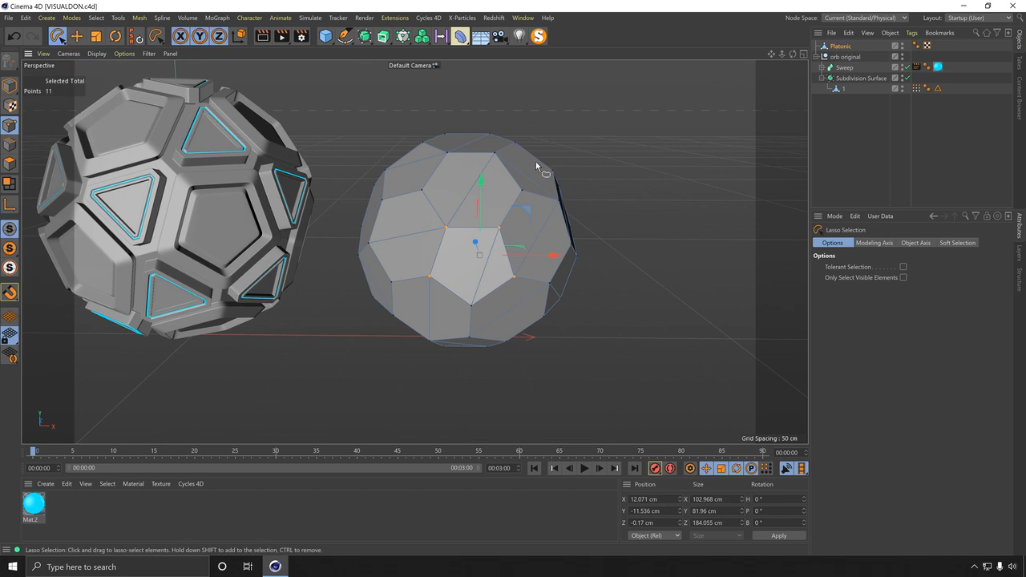
mouse_move(540, 165)
mouse_down()
mouse_move(414, 171)
mouse_move(476, 257)
mouse_move(453, 139)
mouse_up()
Switch to Polygon Selection and outline a closed shape around the points of the hexagon above the front pentagon
click(56, 36)
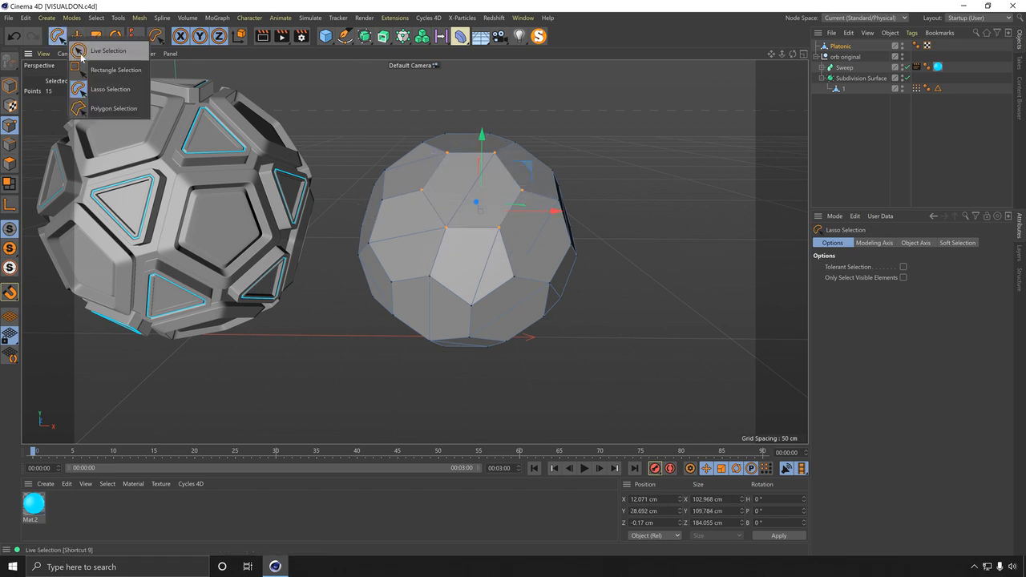
click(113, 108)
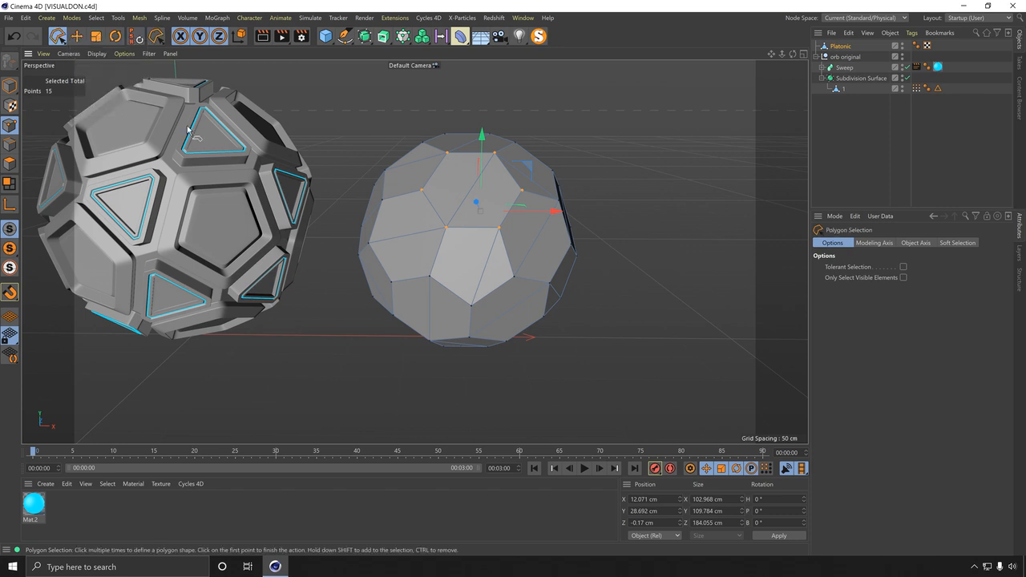
click(445, 143)
click(383, 197)
click(457, 267)
click(551, 218)
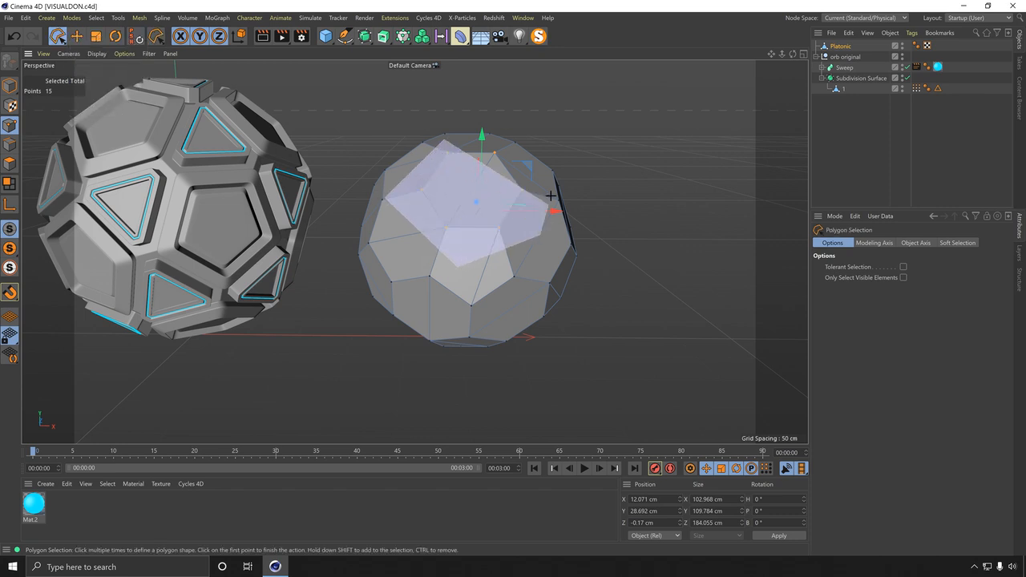
click(555, 186)
click(505, 146)
click(446, 139)
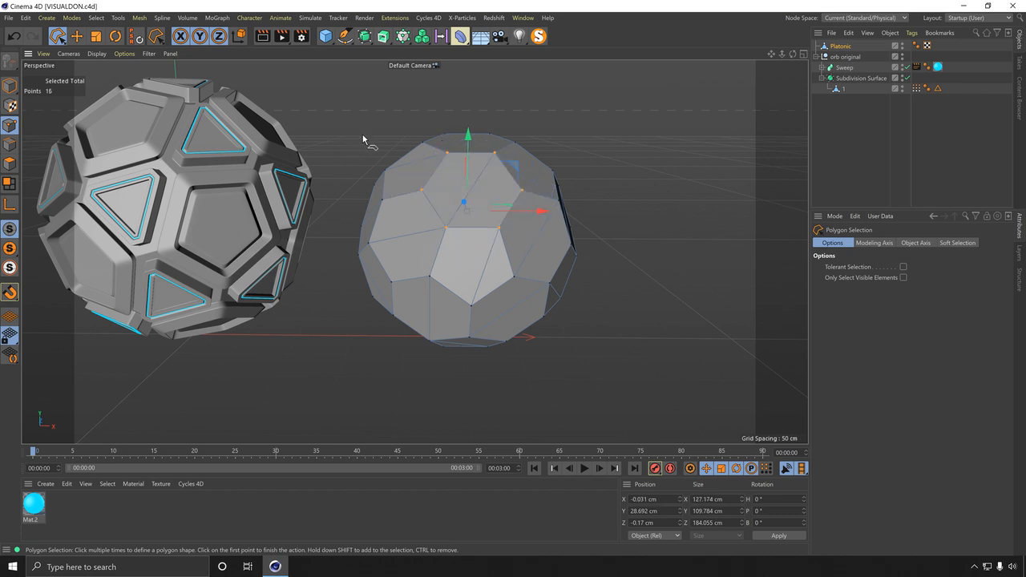
Switch to Rectangle Selection in Model mode and try selection boxes across the two orbs
click(58, 37)
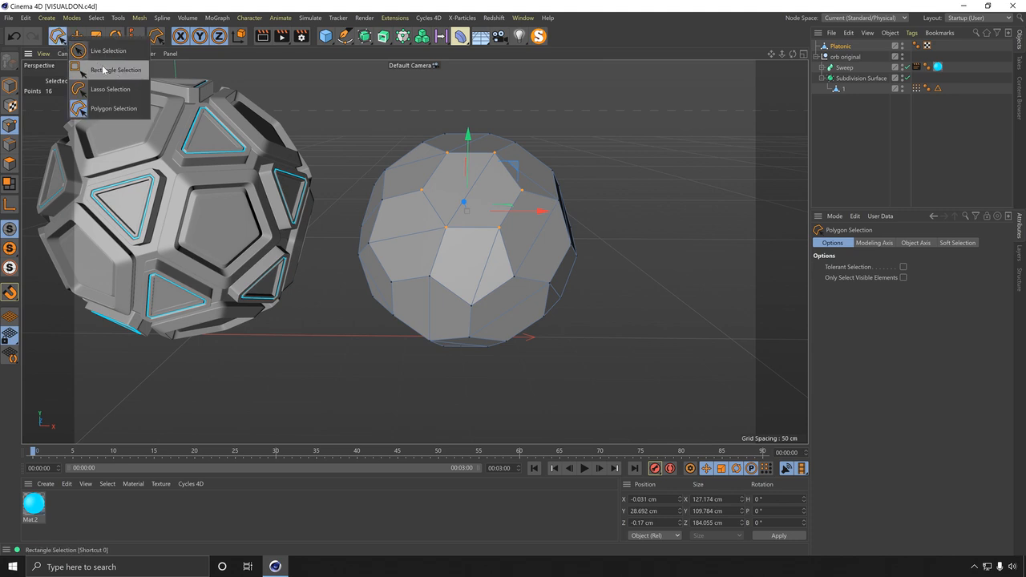
click(104, 71)
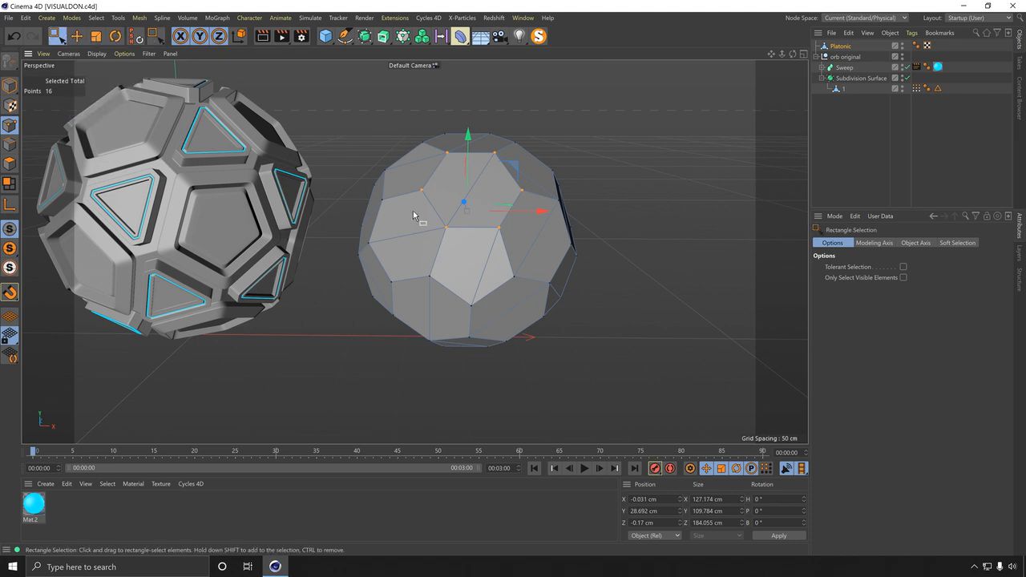
click(10, 86)
scroll(411, 174, down, 8)
alt+middle_drag(412, 174, 428, 206)
drag(243, 125, 512, 365)
drag(274, 131, 402, 260)
drag(559, 114, 379, 330)
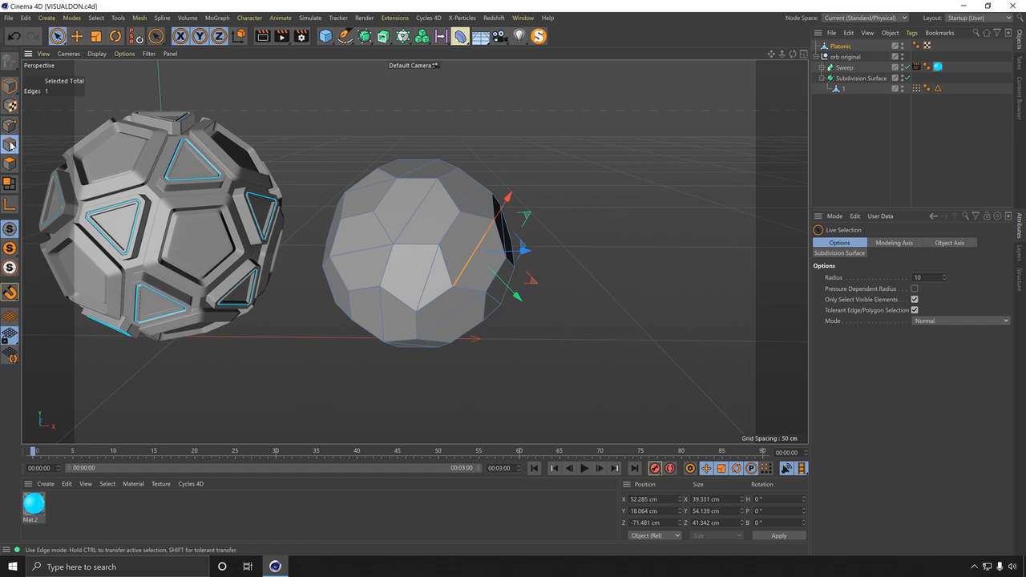
Add the diagonal edges of the front pentagon and the hexagons around and above it to the Live Selection in edge mode
scroll(399, 211, up, 2)
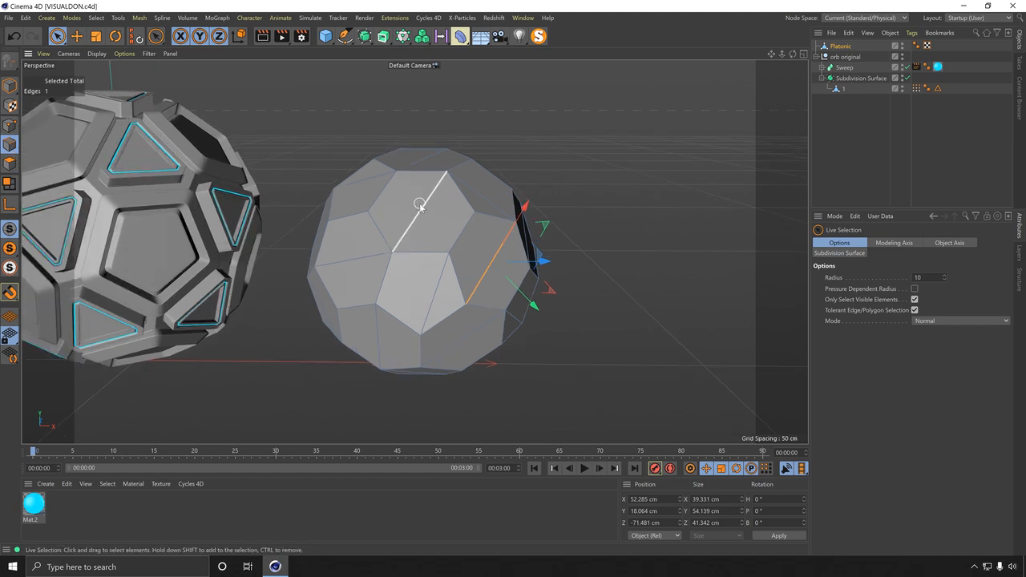
shift+click(421, 209)
shift+click(432, 294)
shift+click(377, 255)
shift+click(371, 181)
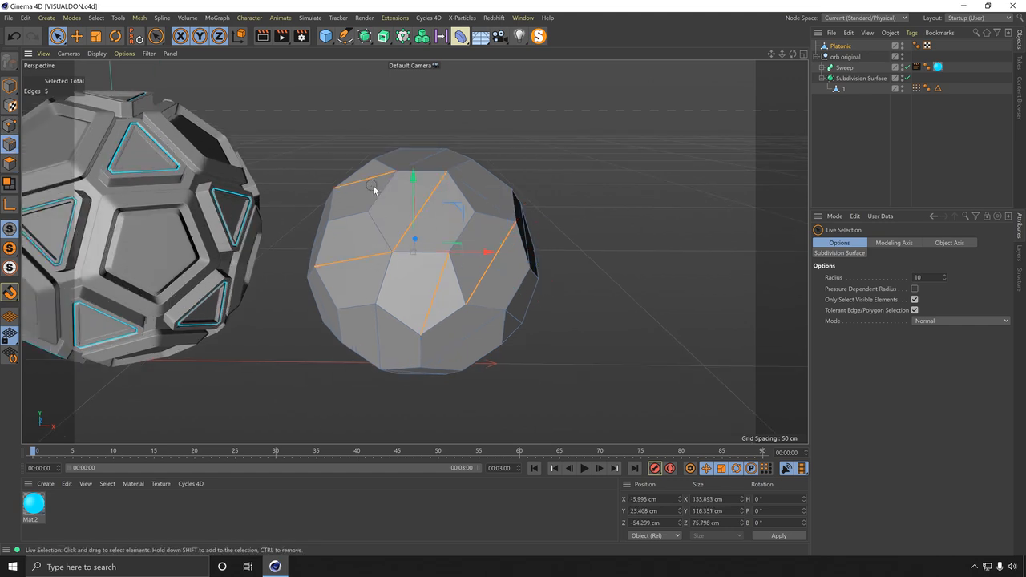
shift+click(427, 160)
shift+click(483, 195)
Extend the edge selection with the diagonals of the faces on the orb's underside and far side
alt+drag(425, 322, 440, 309)
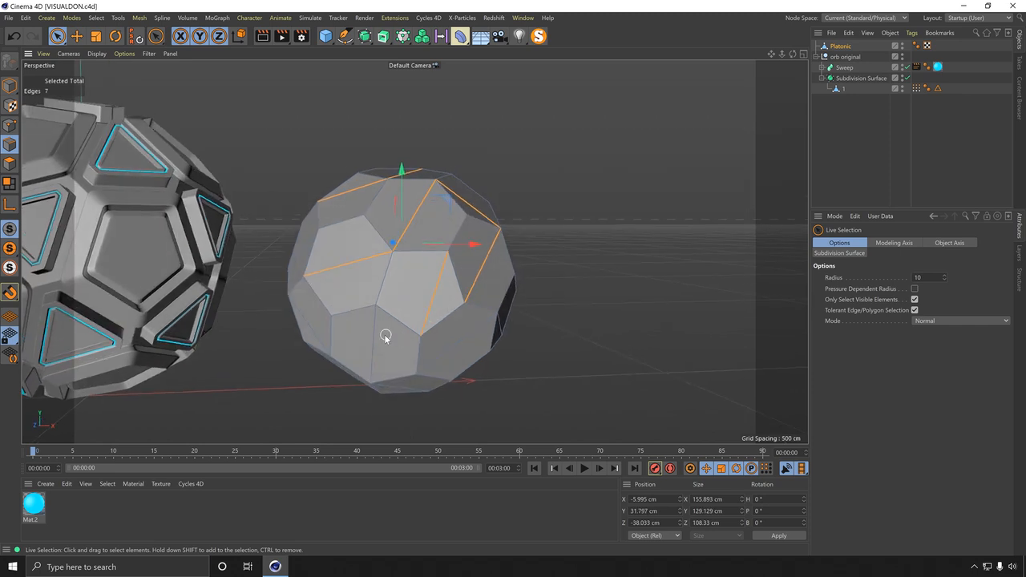
shift+click(376, 339)
shift+click(457, 342)
alt+drag(499, 294, 475, 284)
shift+click(480, 315)
shift+click(495, 273)
alt+drag(448, 208, 424, 281)
shift+click(452, 207)
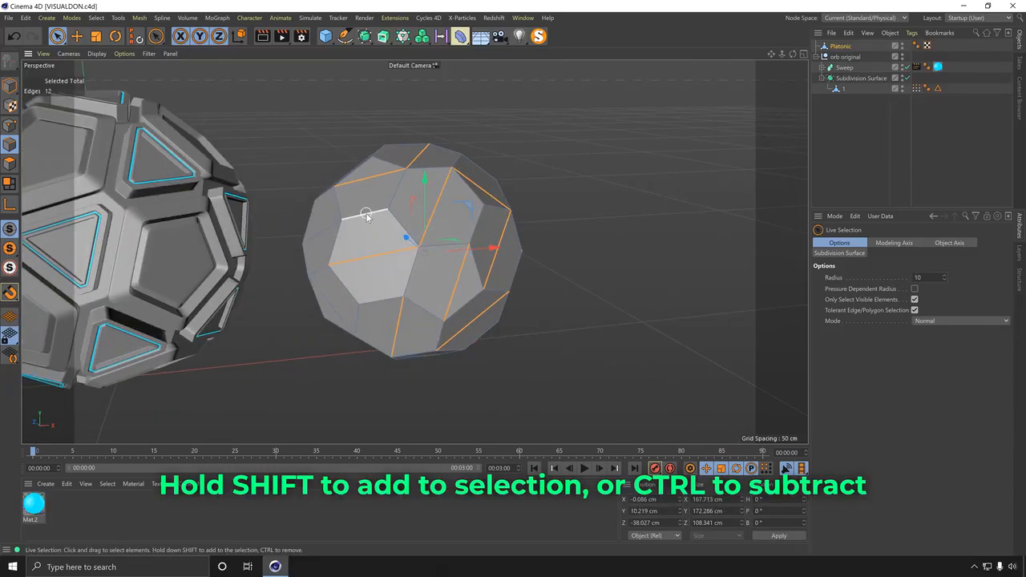
Subtract the diagonal edges of the front and lower faces from the selection
ctrl+click(374, 256)
ctrl+click(396, 321)
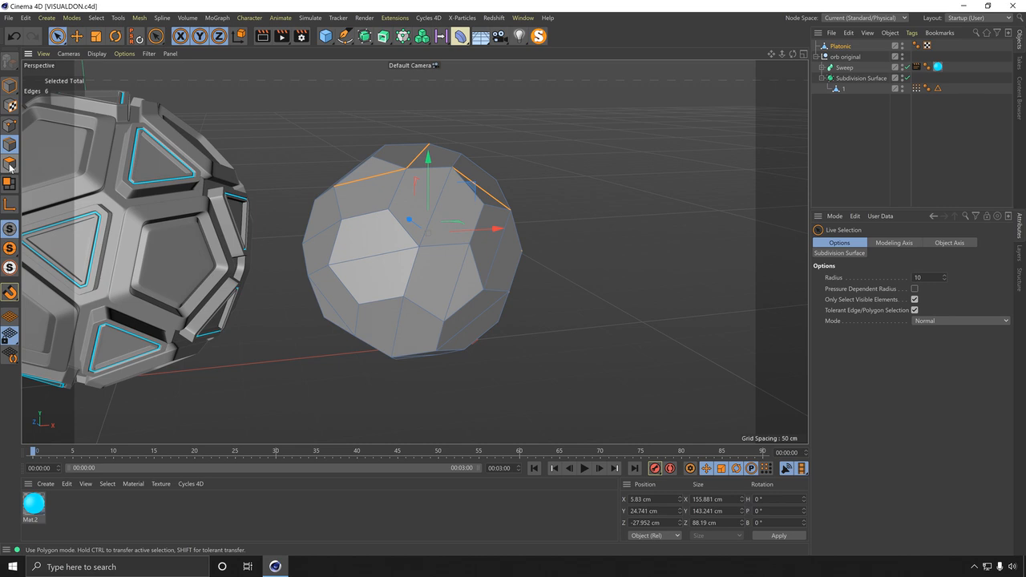
Switch to polygon mode and select the two halves of the hexagons beside and above the front pentagon
click(10, 164)
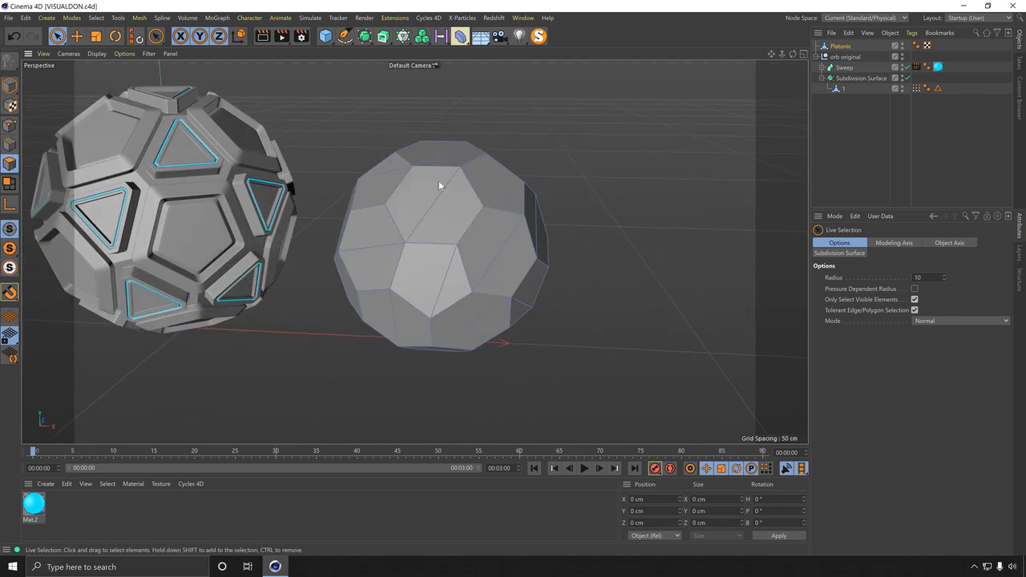
mouse_move(442, 183)
mouse_down()
mouse_move(449, 206)
mouse_move(462, 206)
mouse_up()
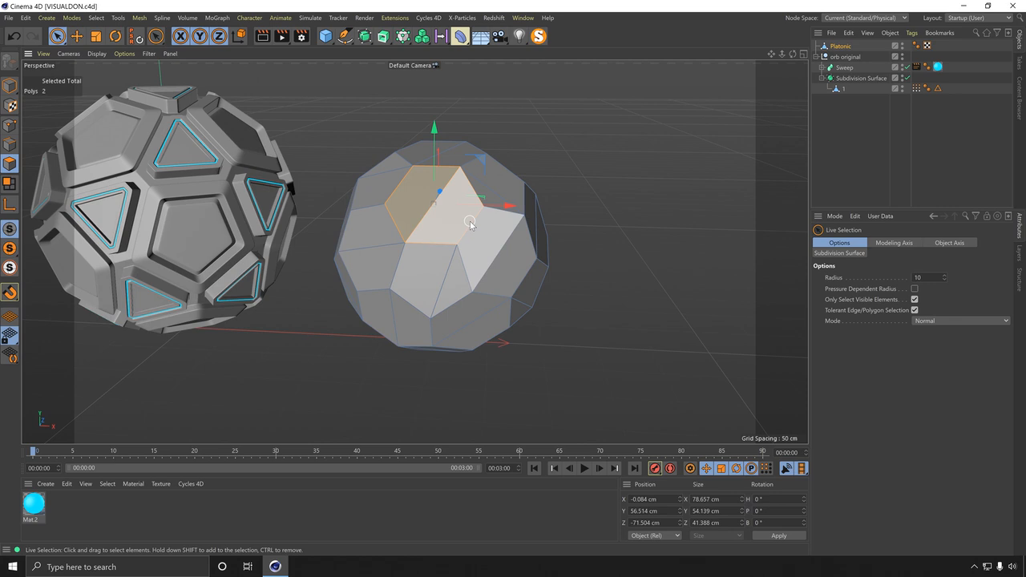
alt+drag(443, 303, 454, 278)
drag(454, 278, 420, 274)
click(433, 200)
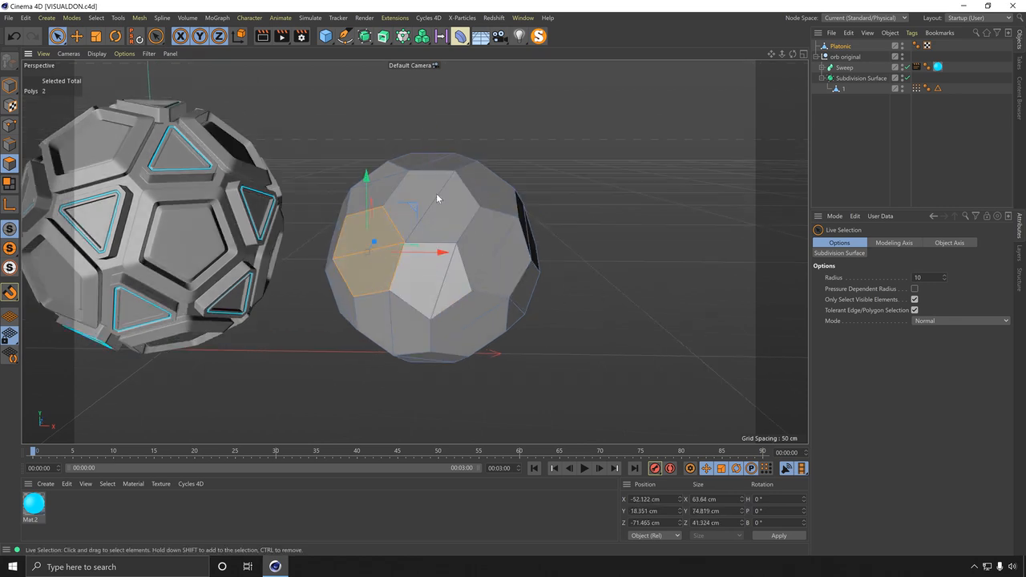
Return to edge mode and select the diagonal edges of the front pentagon and its surrounding faces
click(10, 144)
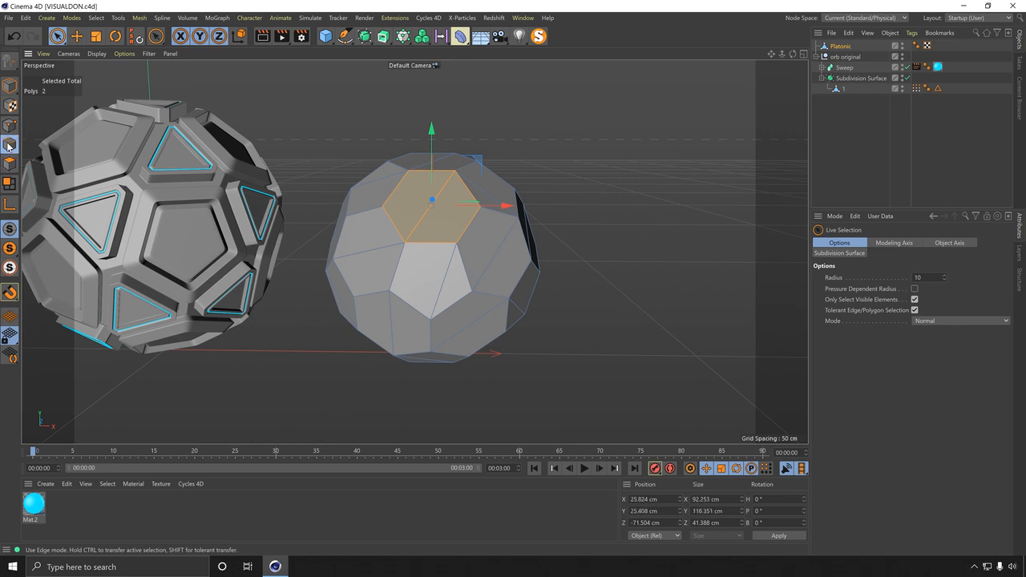
alt+drag(435, 235, 393, 255)
shift+click(367, 258)
shift+click(390, 327)
shift+click(476, 334)
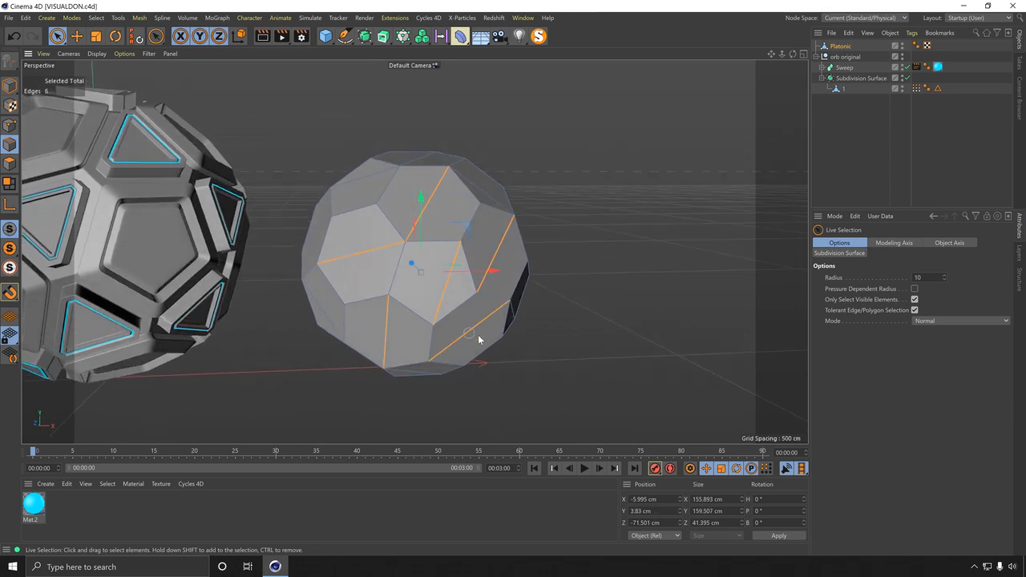
Add the diagonal edges on the orb's side and upper faces to the selection
alt+drag(471, 278, 365, 277)
shift+click(467, 181)
alt+drag(467, 181, 380, 212)
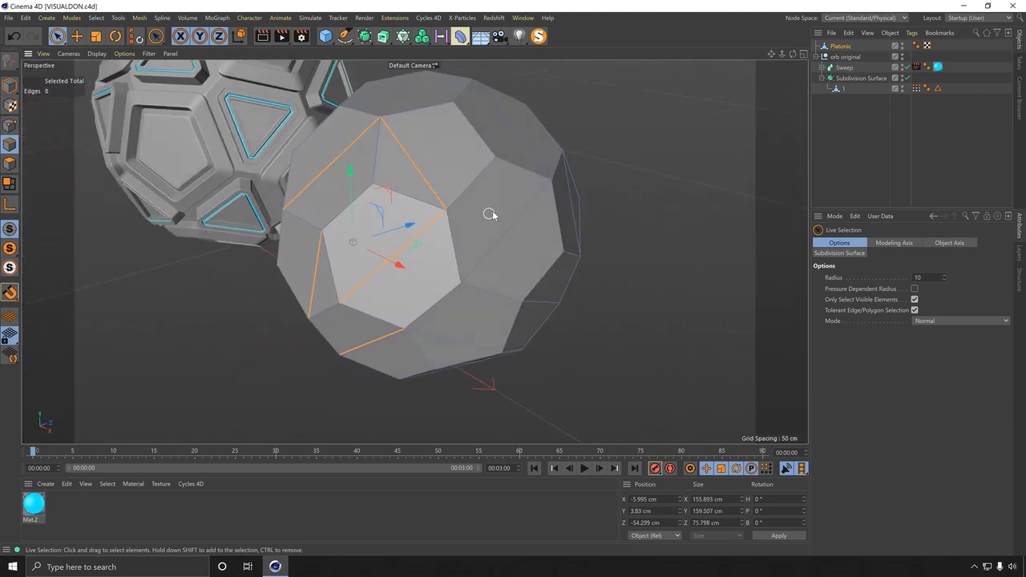
shift+click(520, 227)
alt+drag(514, 131, 510, 215)
shift+click(481, 188)
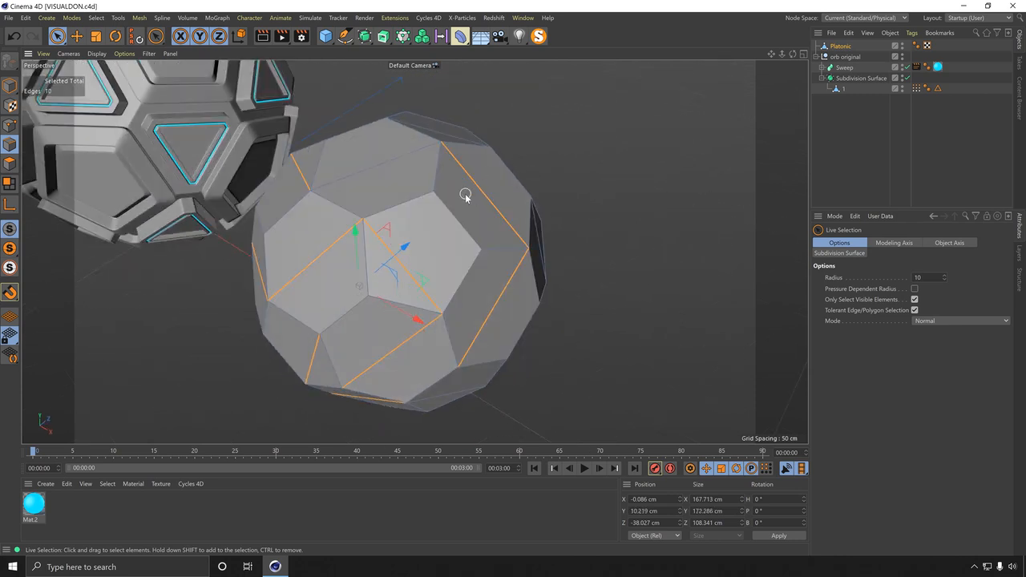
shift+click(386, 164)
alt+drag(386, 165, 491, 185)
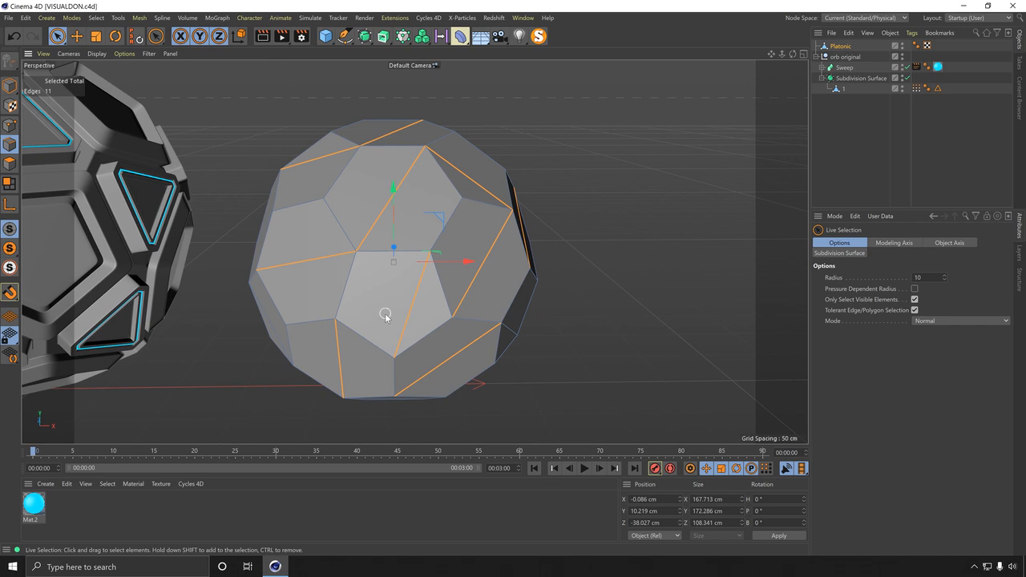
Deselect all edges, try picking single edges around the front pentagon, and clear the selection again
key(ctrl+BackSpace)
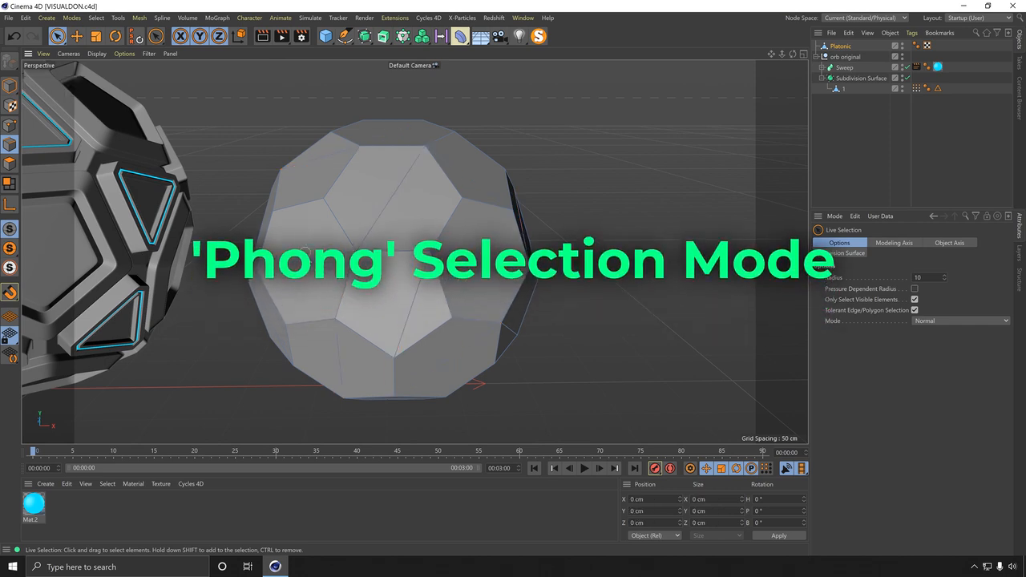
click(317, 265)
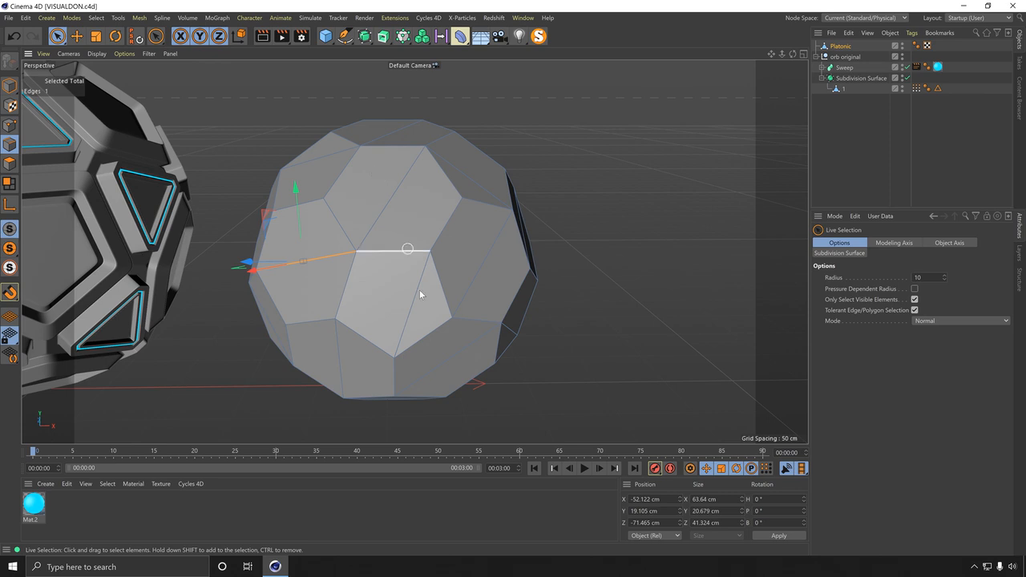
mouse_move(413, 230)
mouse_down()
mouse_move(382, 278)
mouse_move(343, 284)
mouse_move(360, 343)
mouse_up()
click(449, 224)
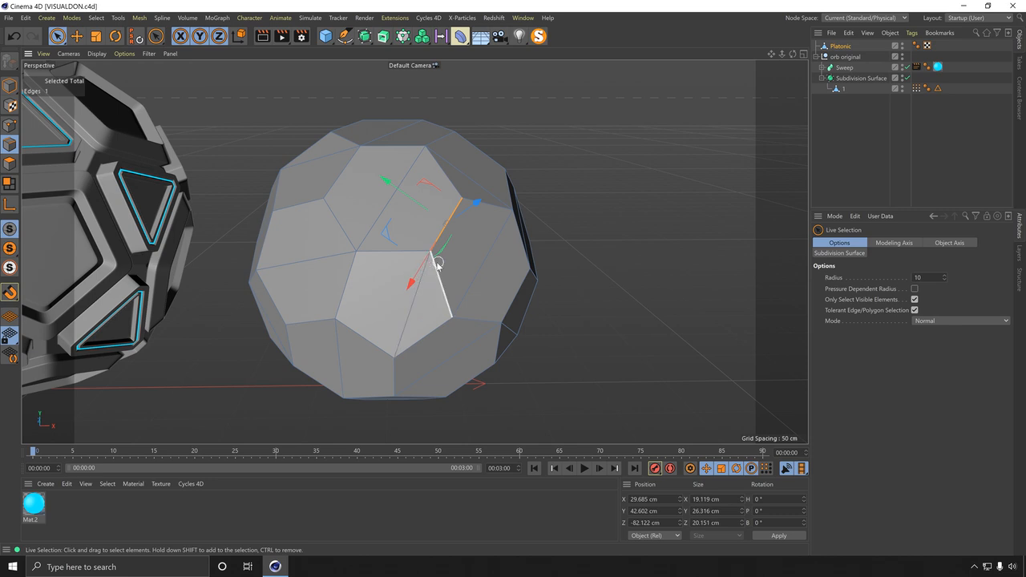
click(387, 301)
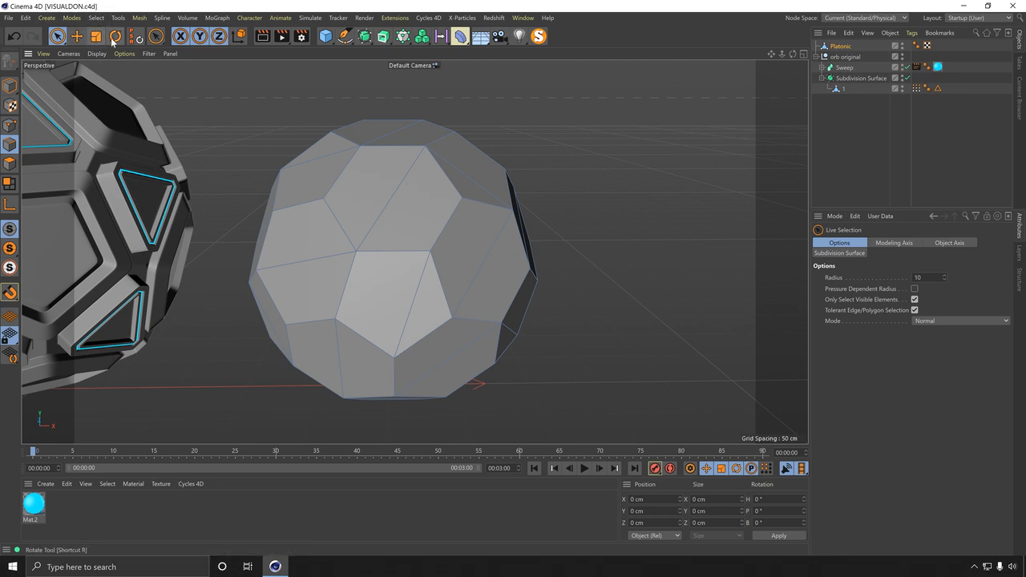
Activate the Phong Break Selection tool and look up its shortcut
click(96, 18)
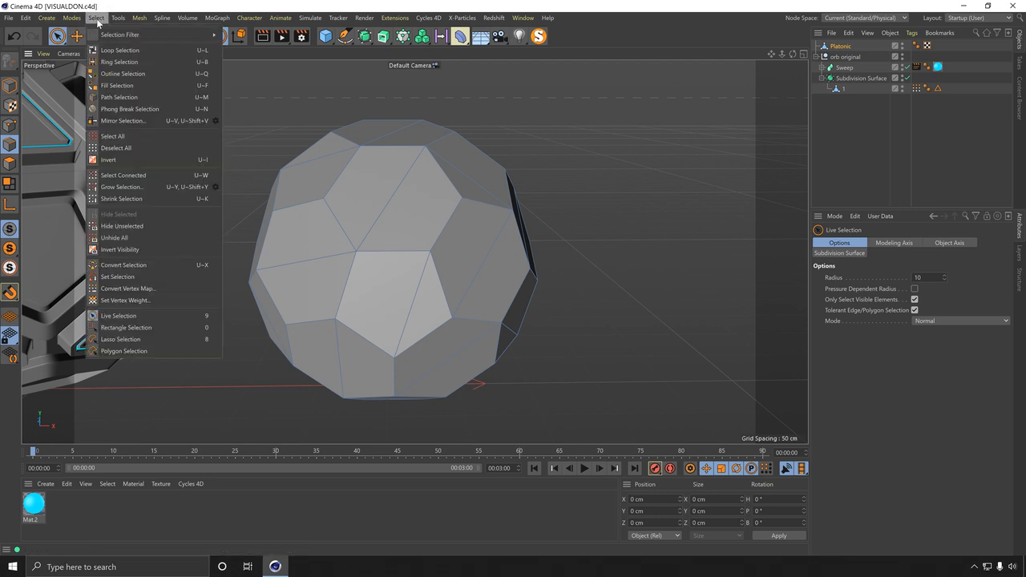
click(125, 113)
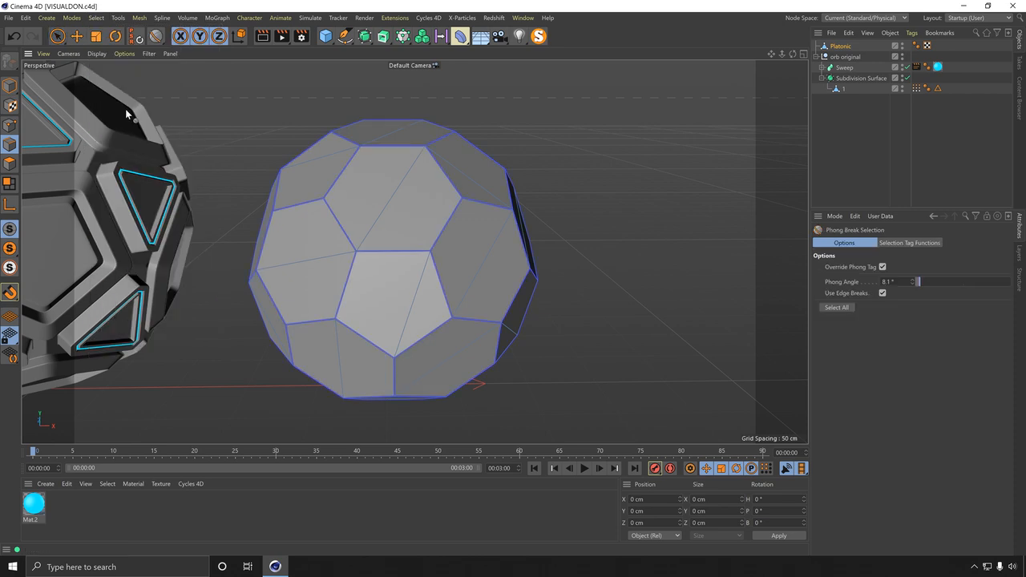
right_click(327, 153)
key(Escape)
key(u)
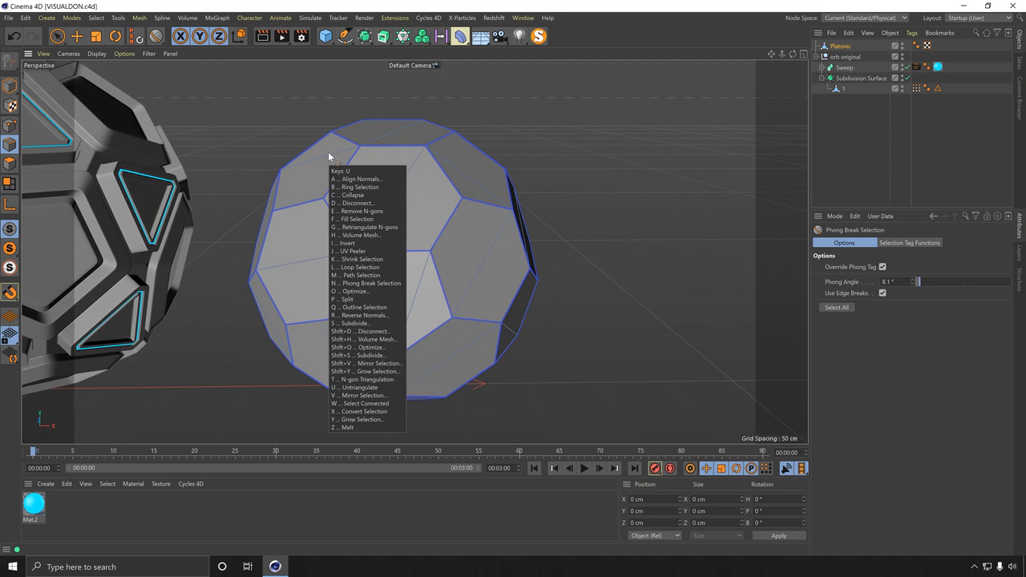
click(83, 18)
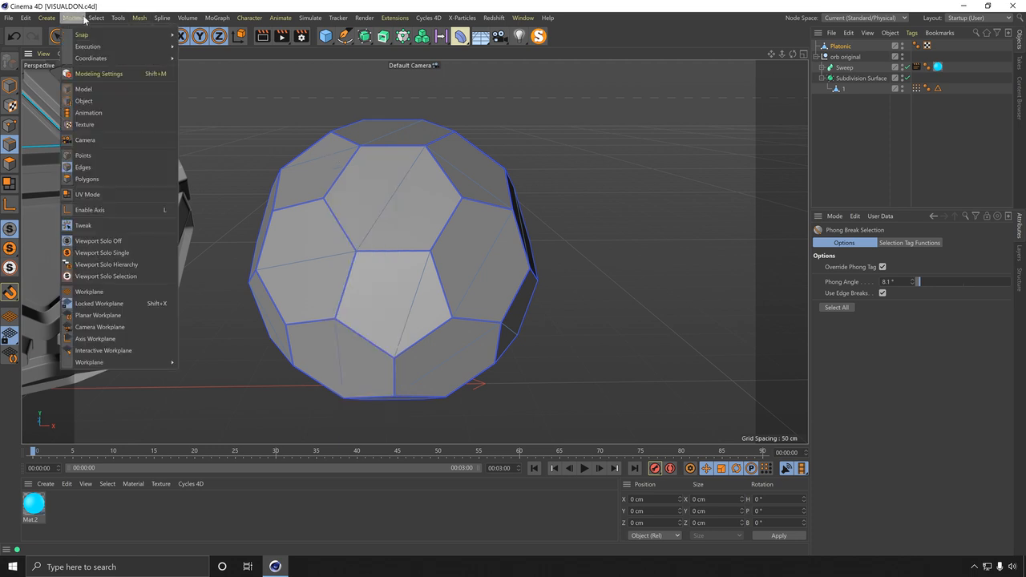
mouse_move(95, 18)
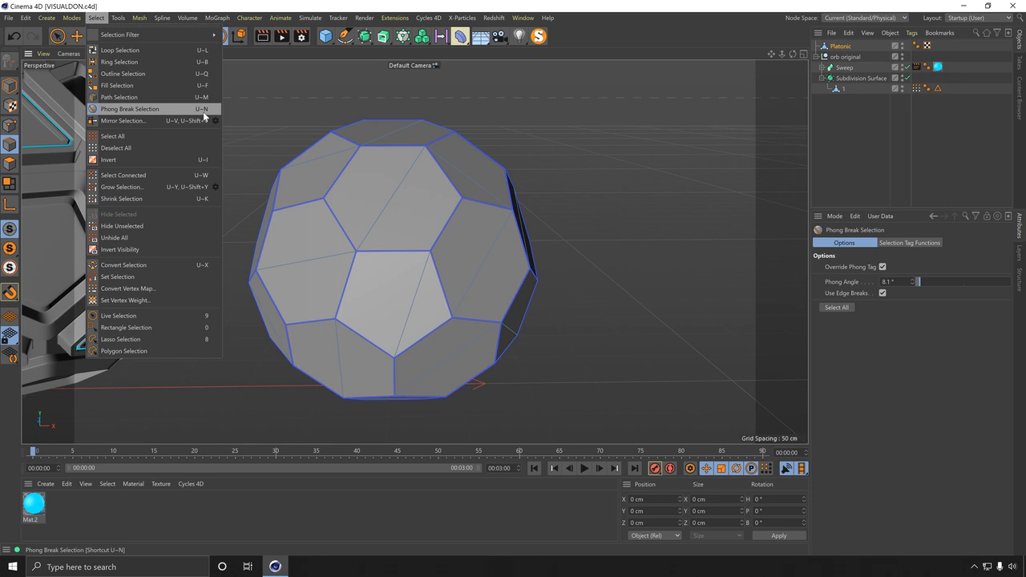
click(204, 113)
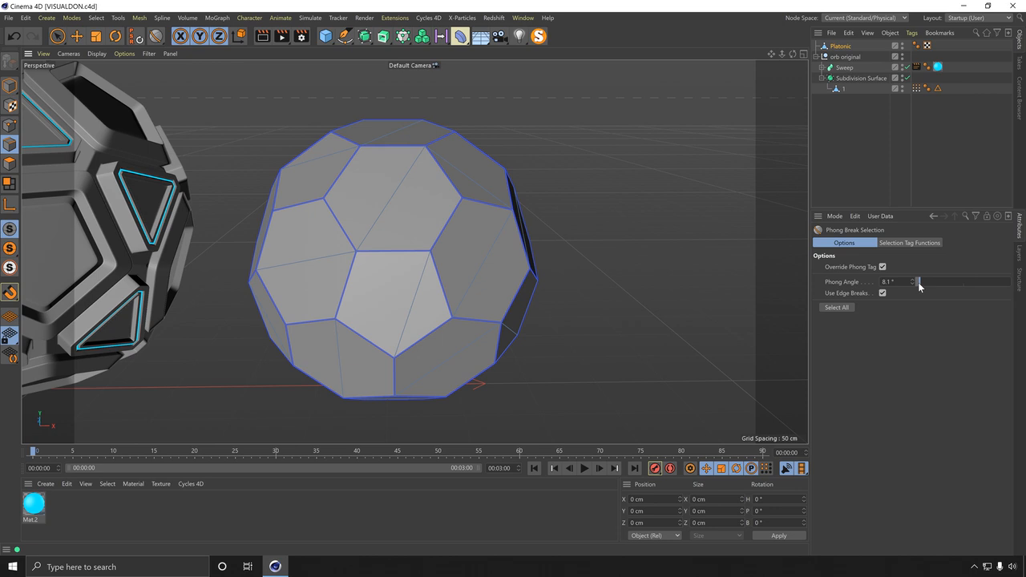
Try Phong Angle values of 73.9° and 0° to compare which edges are highlighted
drag(900, 282, 927, 284)
drag(922, 283, 954, 282)
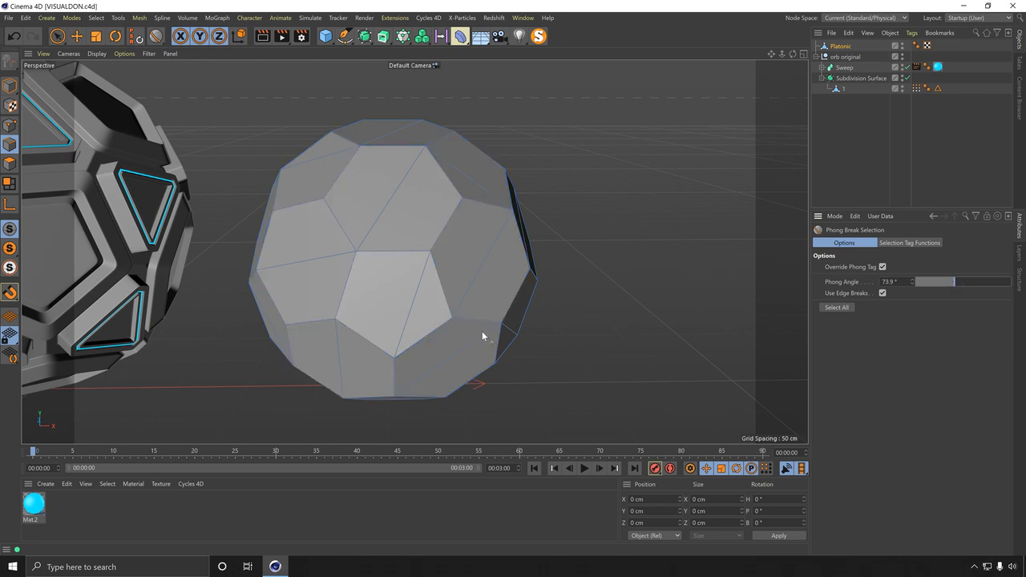
drag(933, 284, 915, 281)
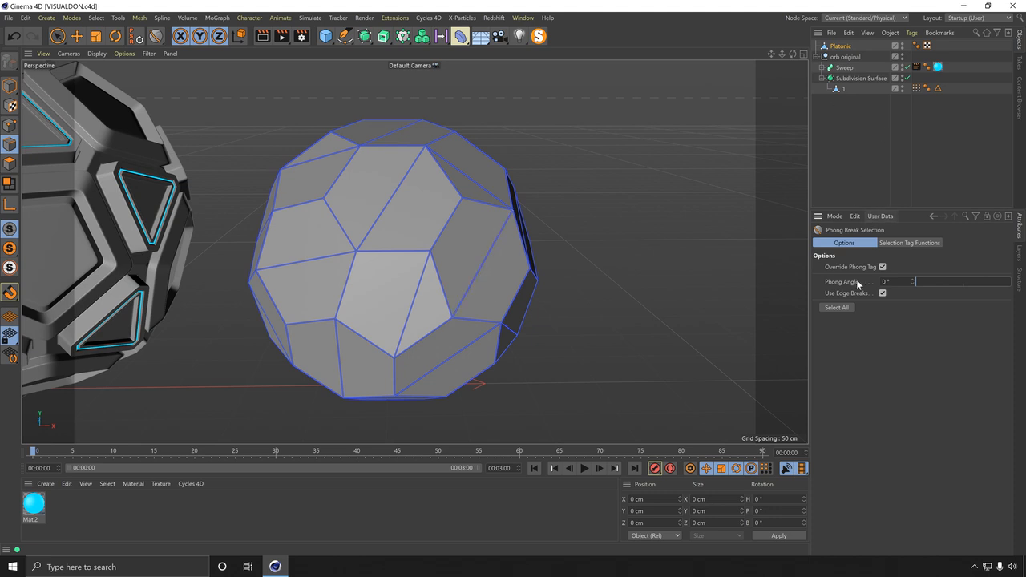
Set the Phong Angle to 11.6° and select all phong break edges of the orb
drag(916, 286, 923, 282)
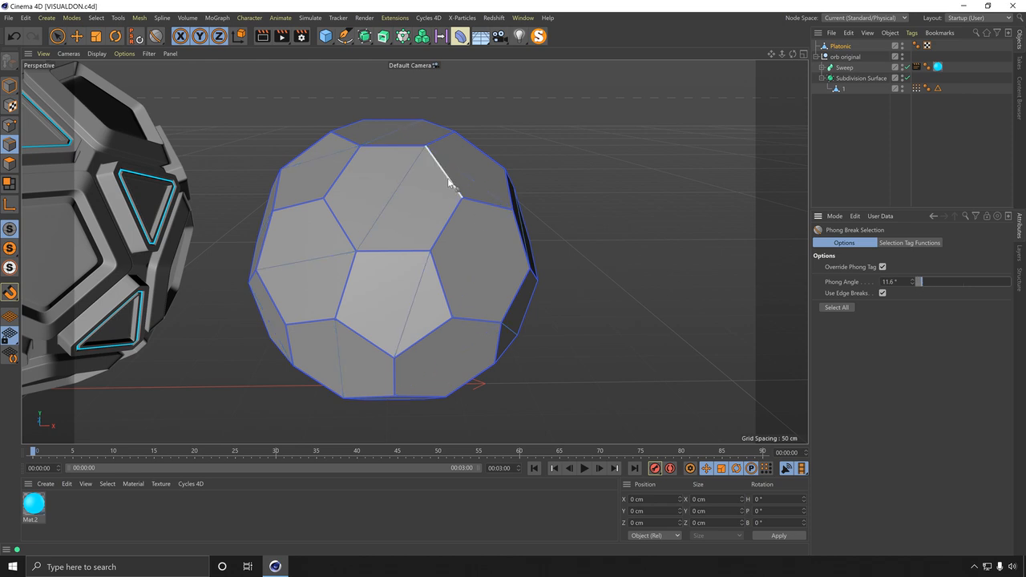
click(849, 309)
alt+drag(304, 285, 362, 305)
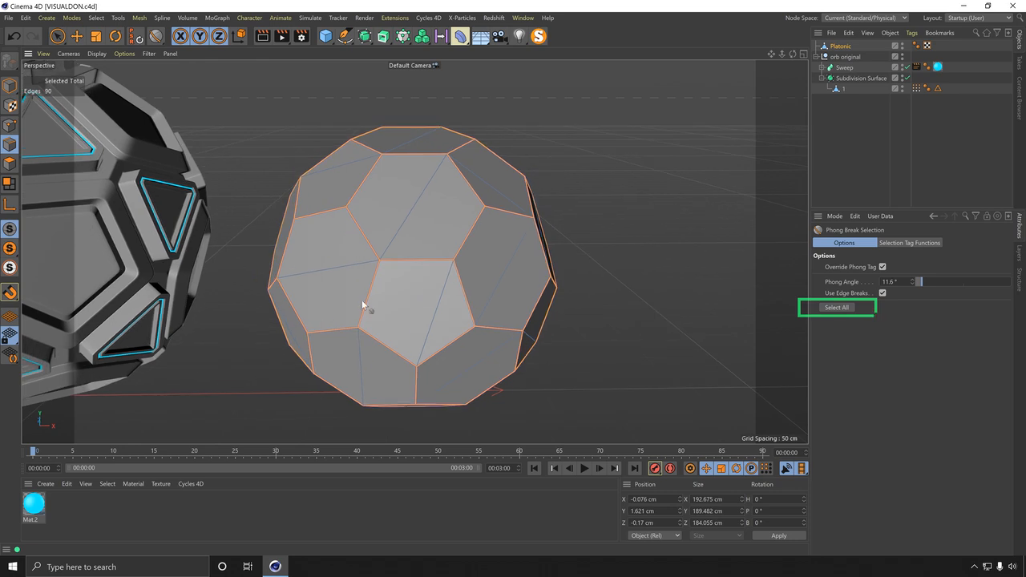
Invert the orb's edge selection and dissolve the diagonal edges crossing its faces
click(96, 17)
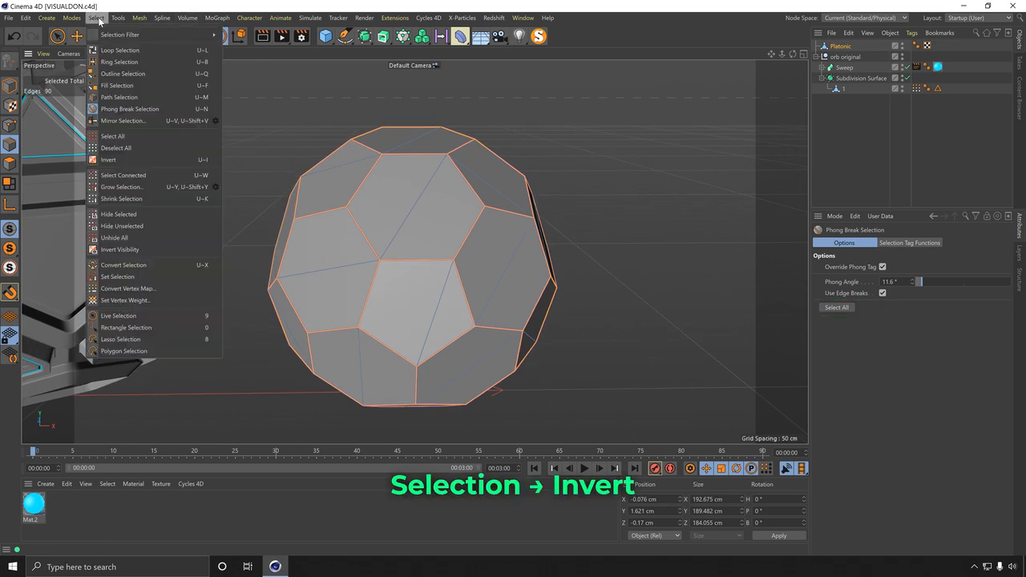
click(124, 162)
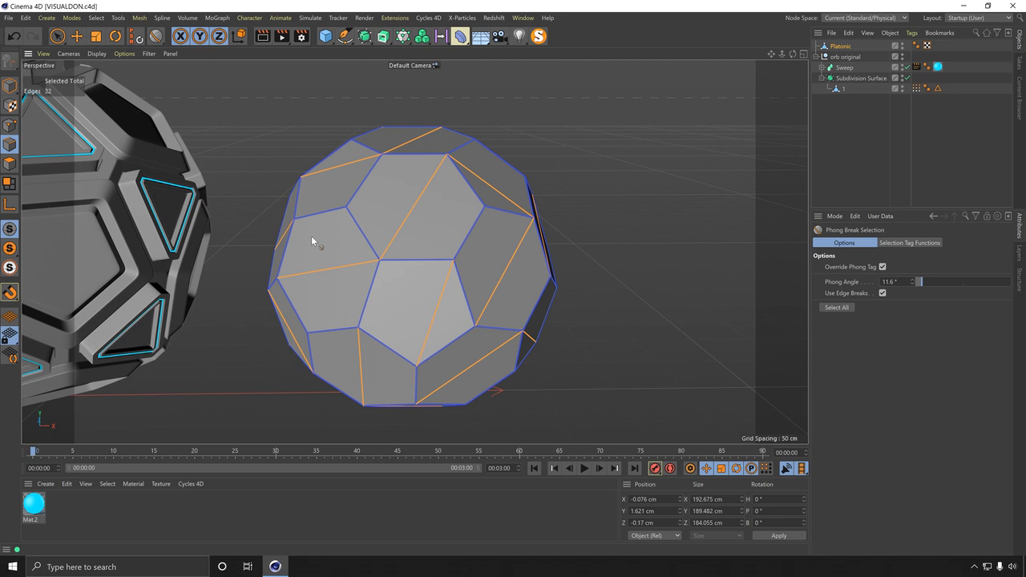
alt+drag(412, 250, 433, 241)
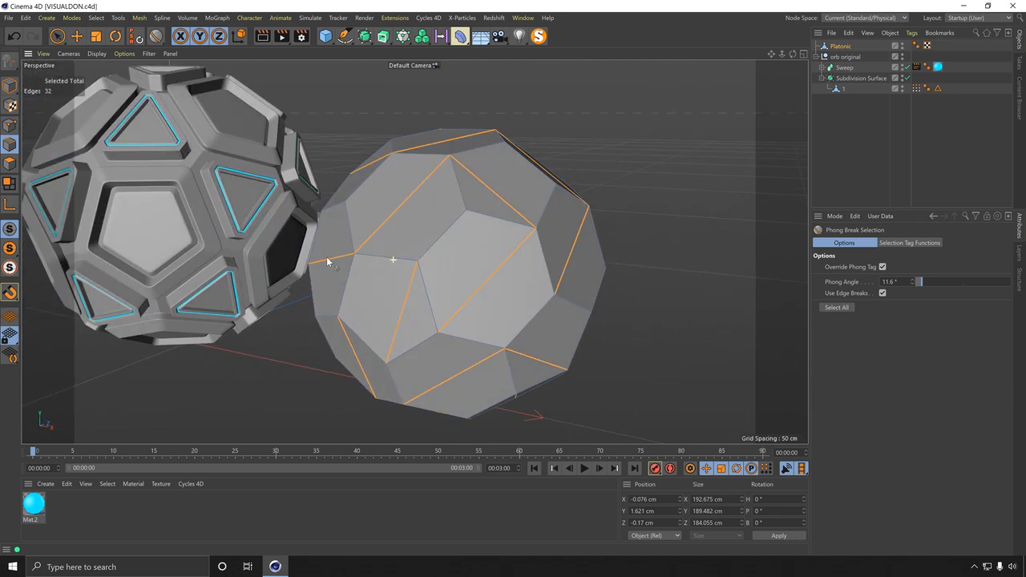
right_click(410, 203)
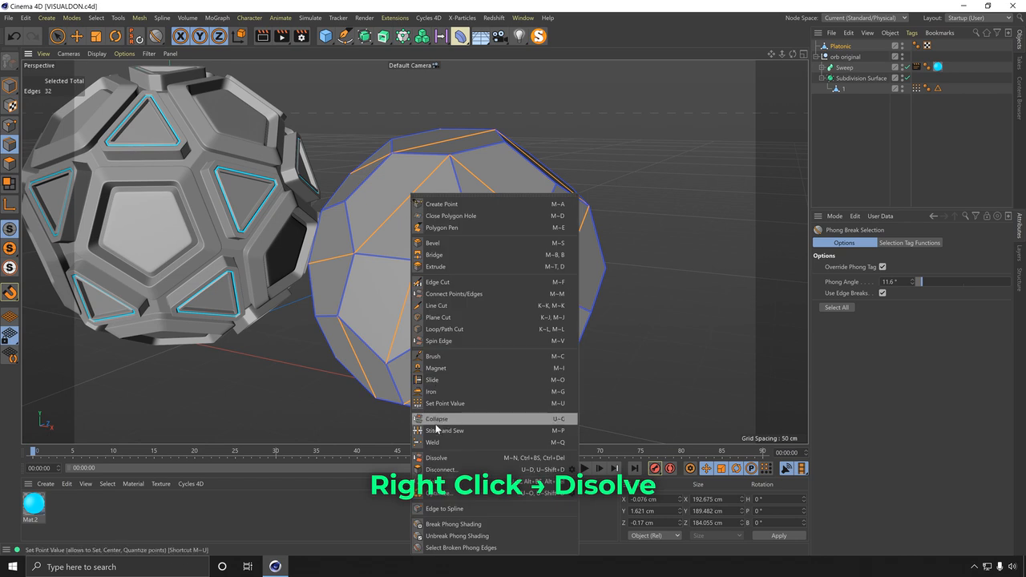
click(437, 457)
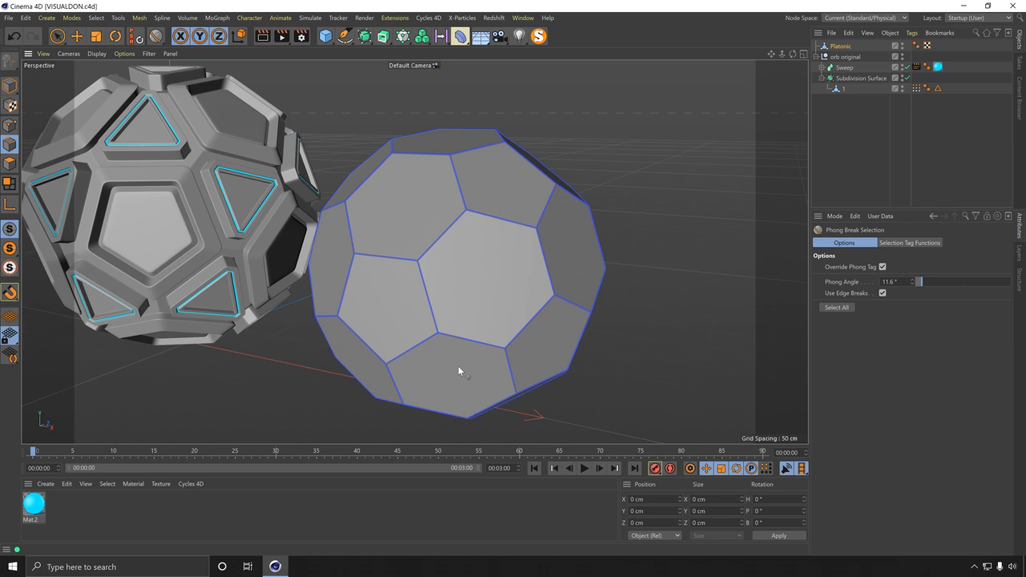
Compare the context modelling commands offered for the orb in edge, point and polygon modes
right_click(409, 220)
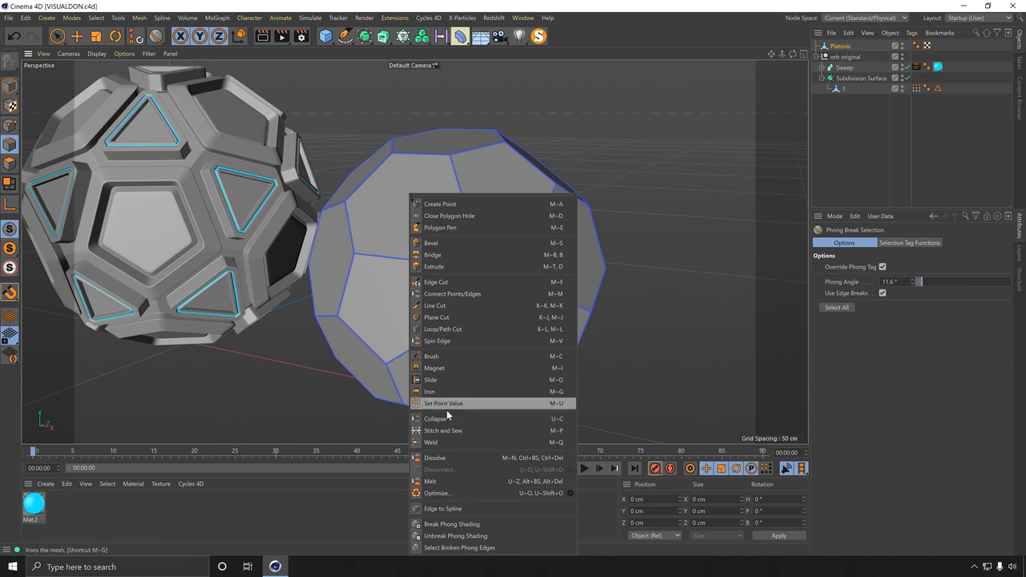
click(9, 125)
right_click(410, 204)
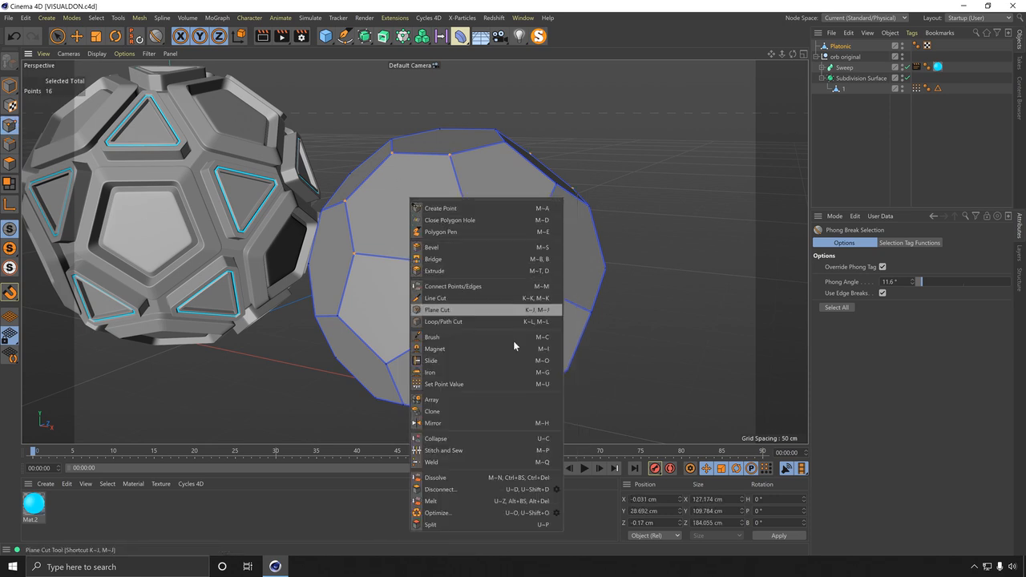
click(10, 163)
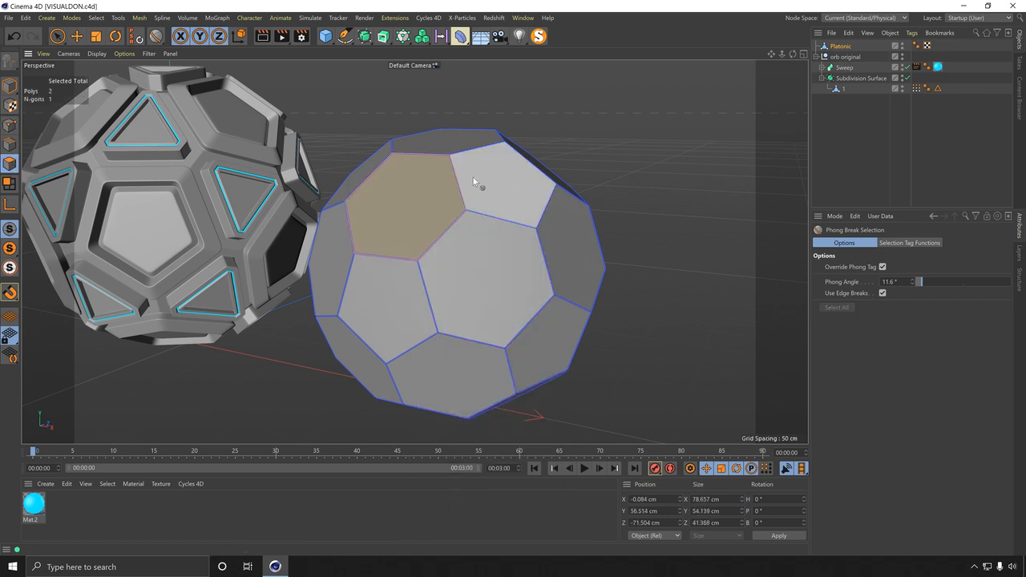
right_click(433, 186)
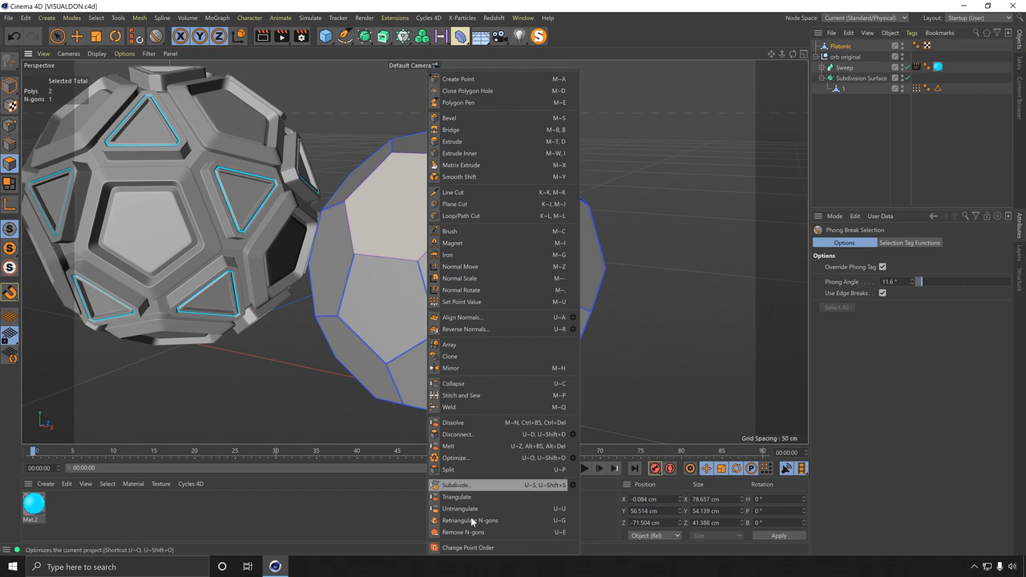